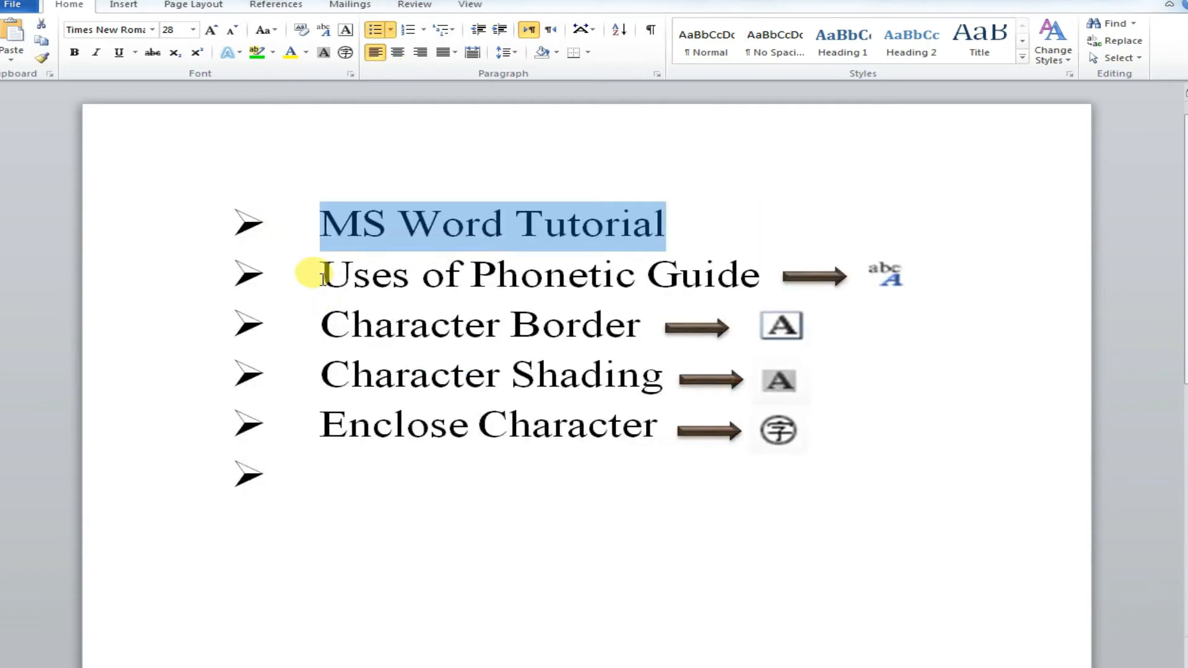
# Step: Copy the "Uses of Phonetic Guide" item from the topic list and add it as a bulleted line below the "MS Word Tutorial" title
pyautogui.moveTo(323, 277)
pyautogui.mouseDown()
pyautogui.moveTo(755, 276)
pyautogui.moveTo(323, 270)
pyautogui.moveTo(341, 274)
pyautogui.mouseUp()
pyautogui.hotkey('ctrl', 'c')
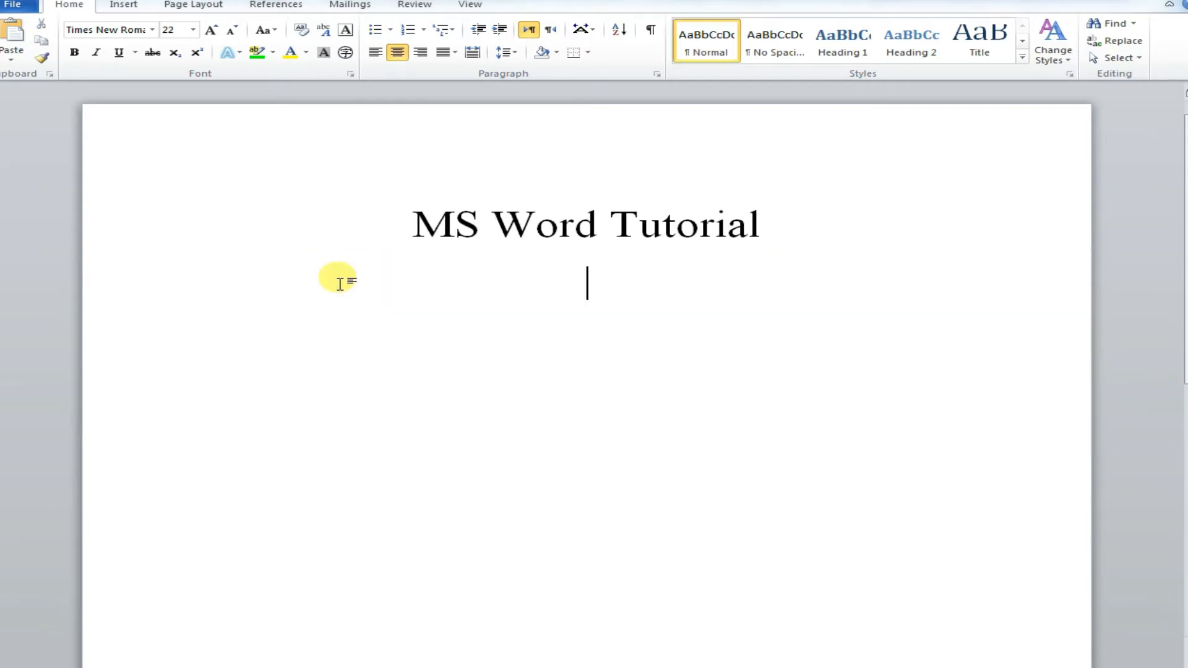
pyautogui.write('U')
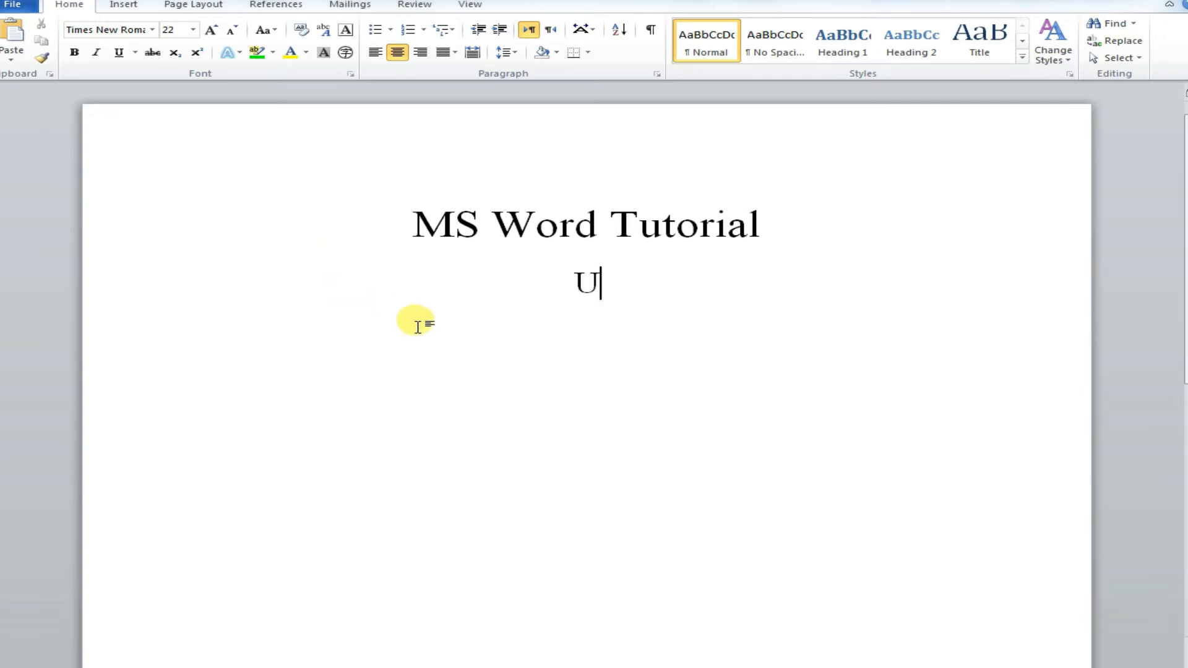
pyautogui.hotkey('ctrl', 'v')
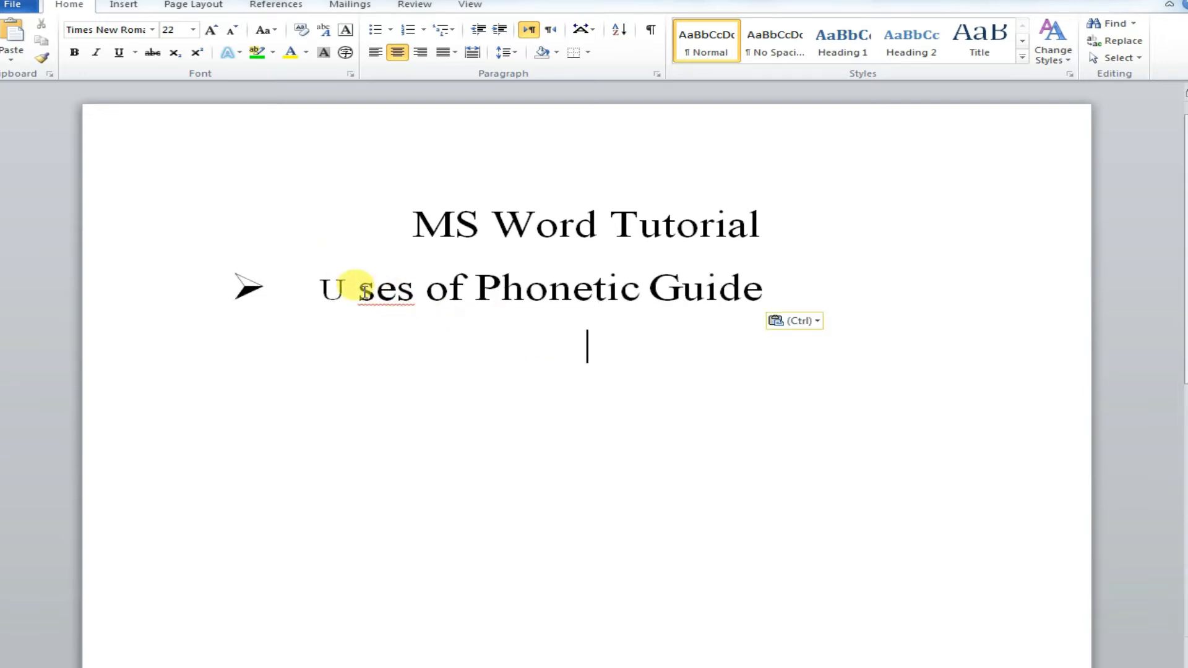
pyautogui.moveTo(356, 288); pyautogui.dragTo(318, 287)
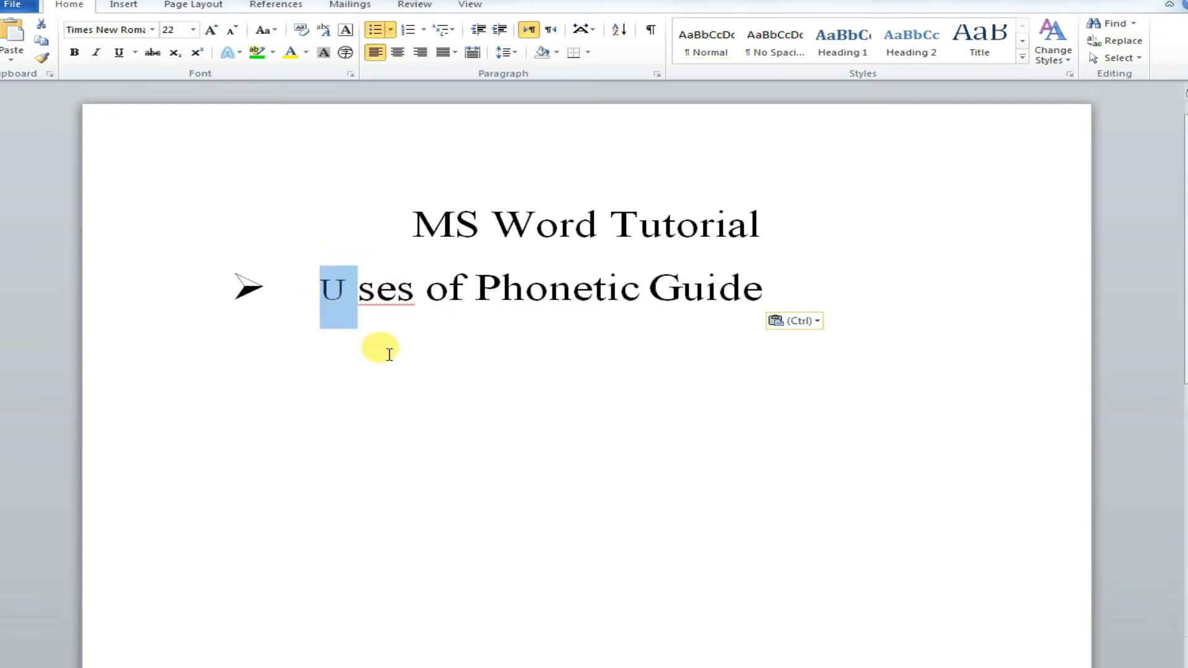
pyautogui.write('U')
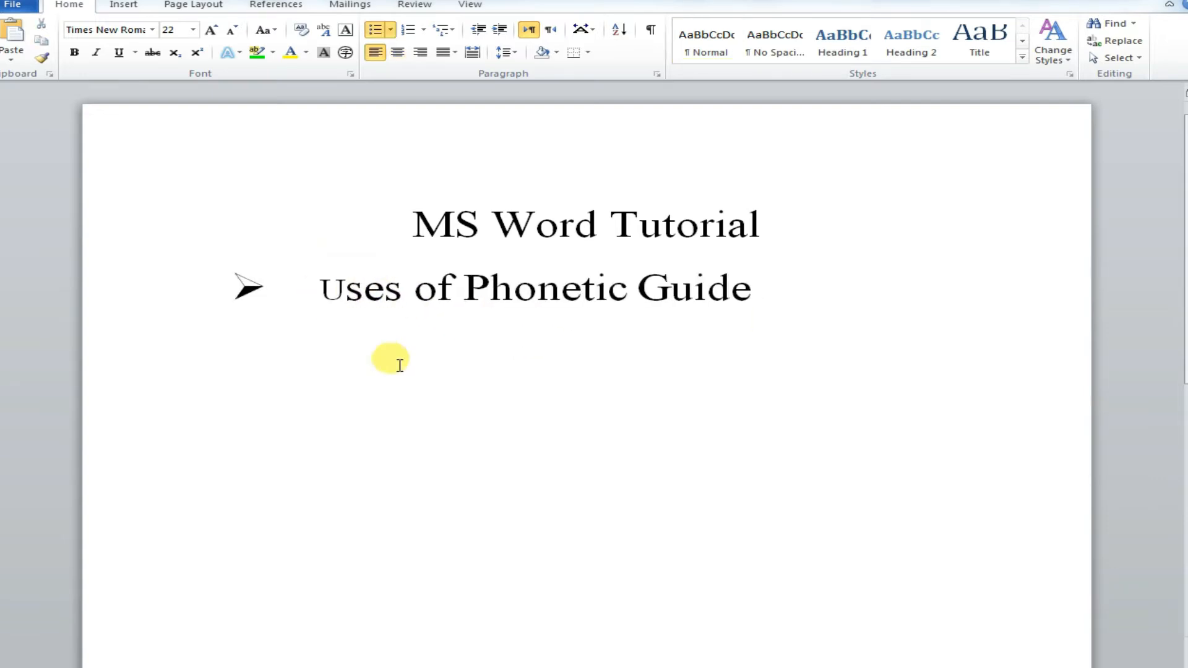
# Step: Set the font size of the word "Uses" in the bulleted heading to 28
pyautogui.click(333, 289)
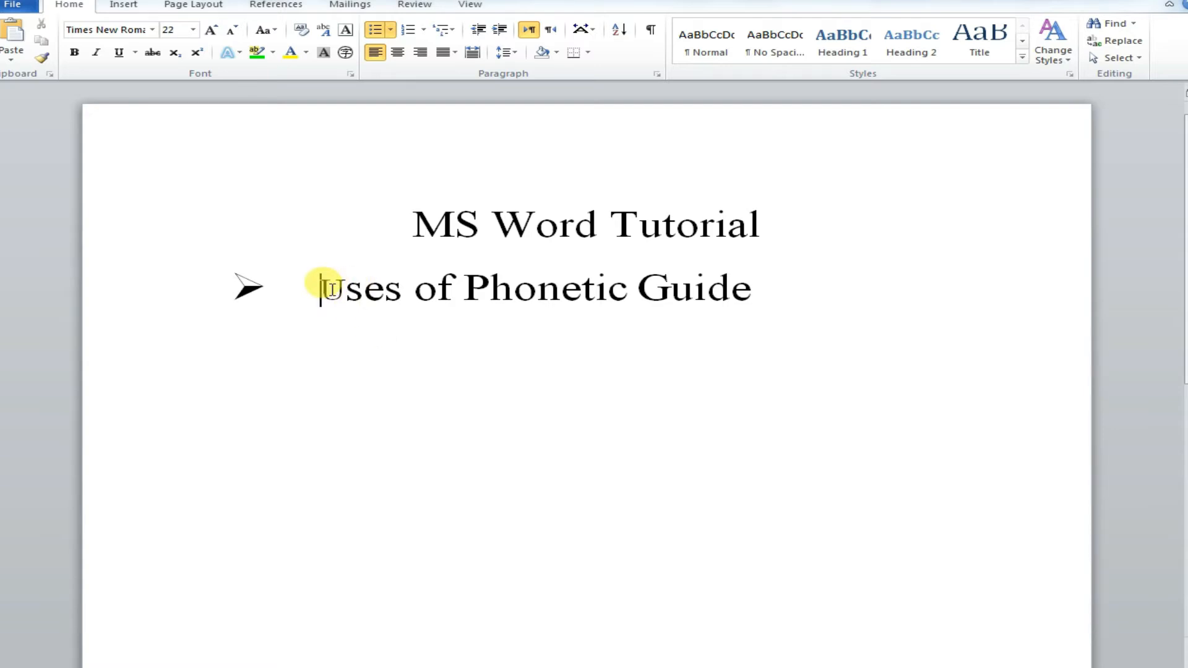
pyautogui.doubleClick(335, 289)
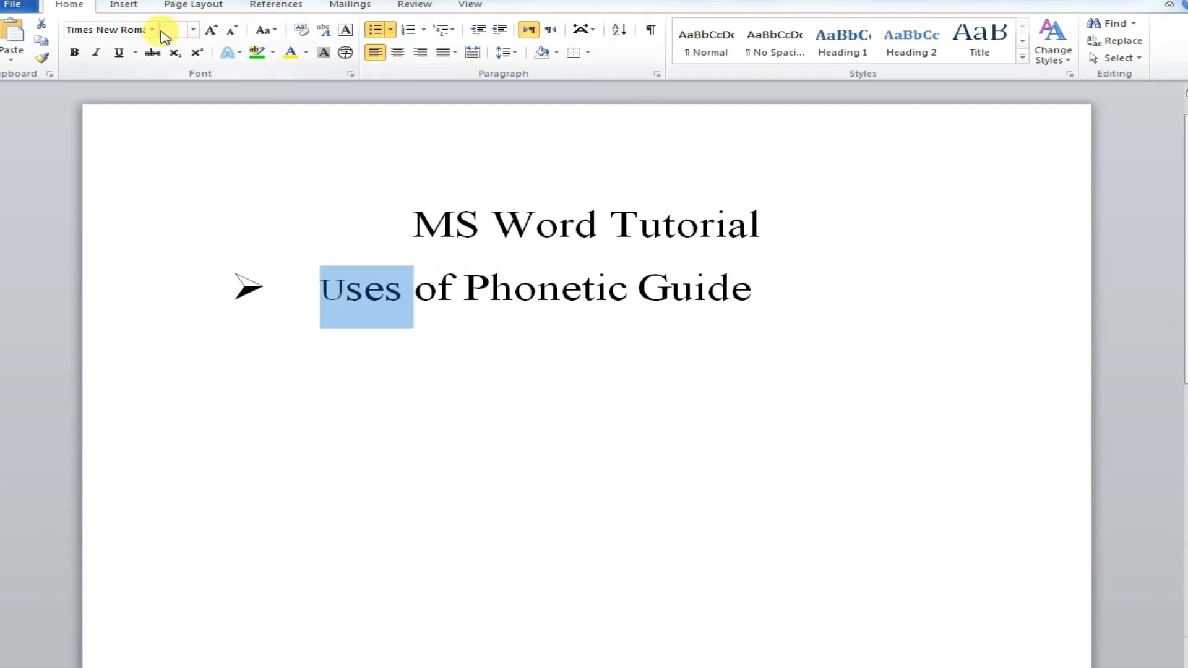
pyautogui.write('28')
pyautogui.press('Return')
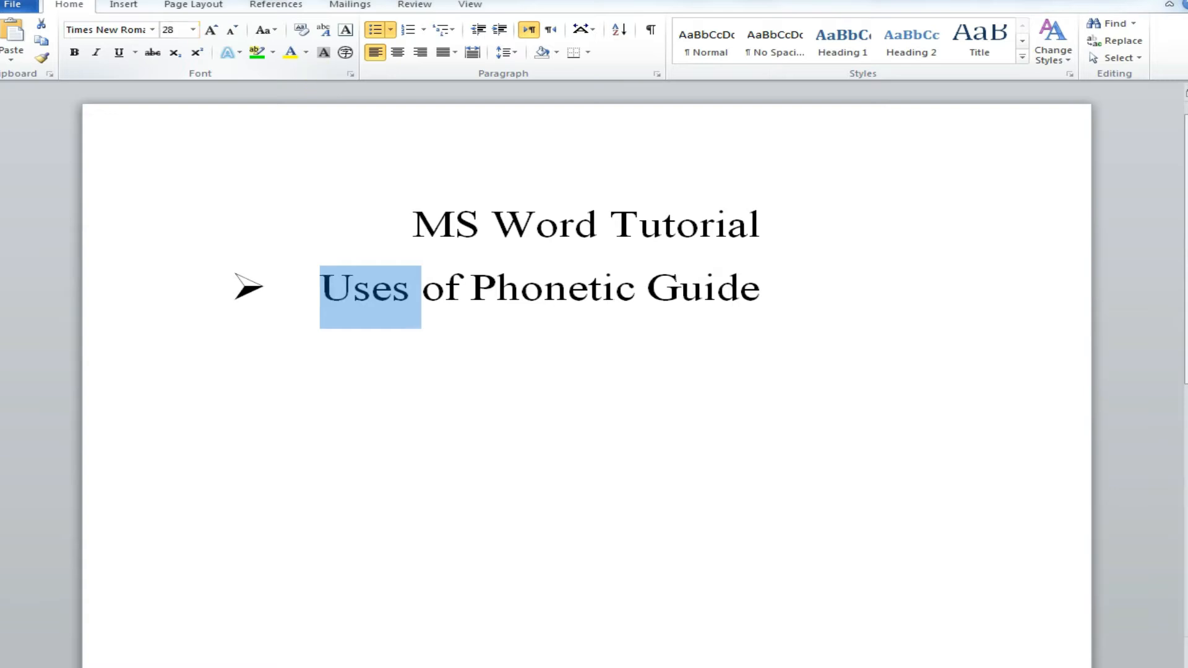
pyautogui.click(390, 347)
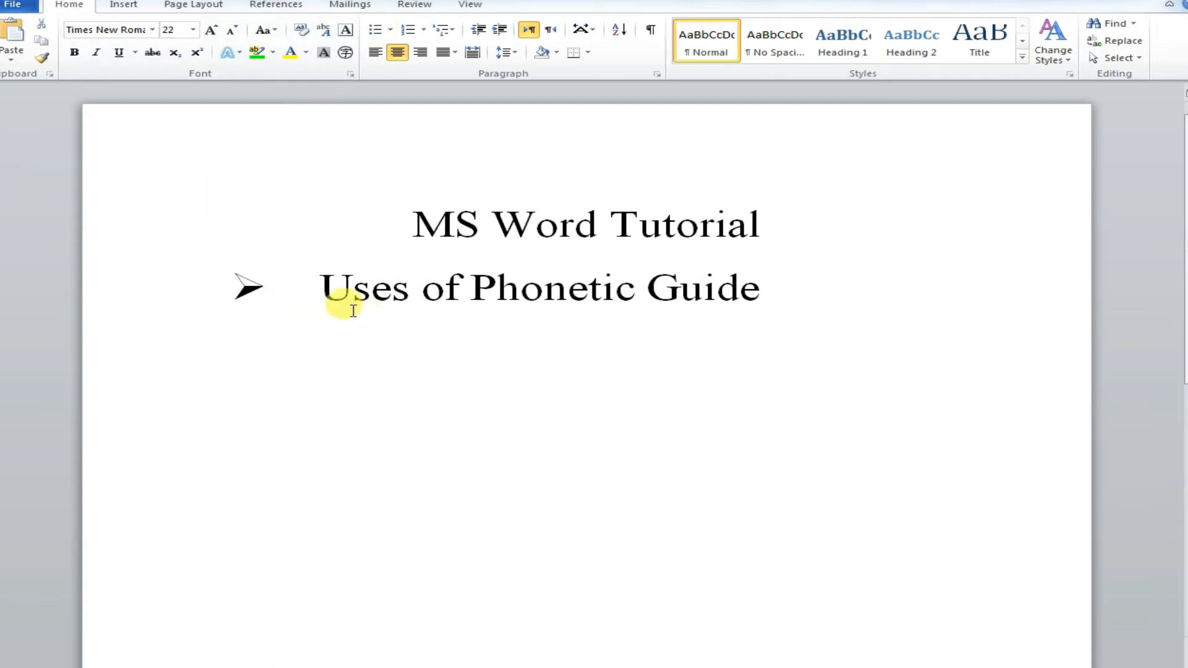
# Step: Start an unbulleted line below the "Uses of Phonetic Guide" heading and enter the sample text "MS Word"
pyautogui.click(780, 301)
pyautogui.press('Return')
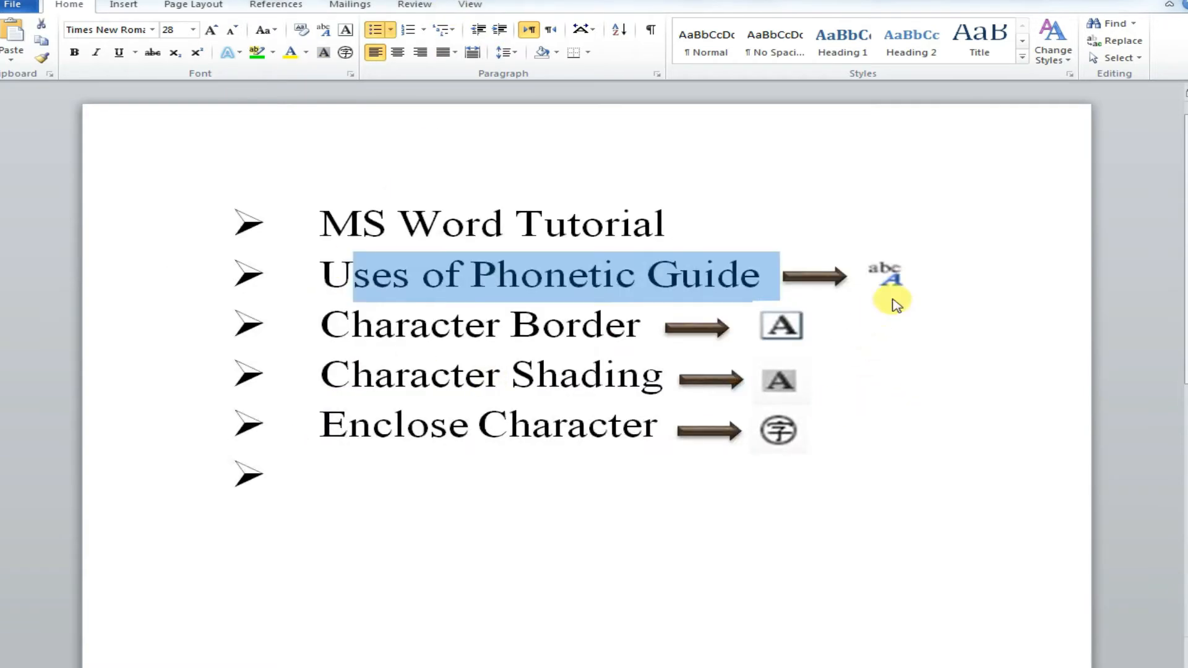
pyautogui.click(894, 291)
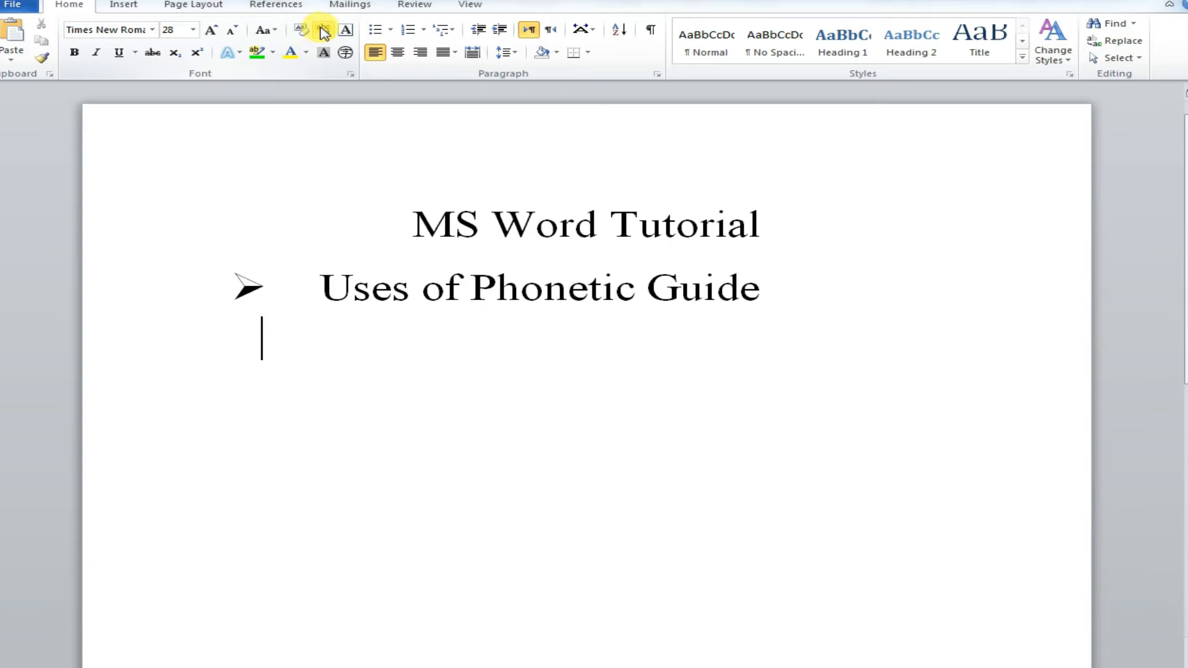
pyautogui.click(323, 32)
pyautogui.click(750, 309)
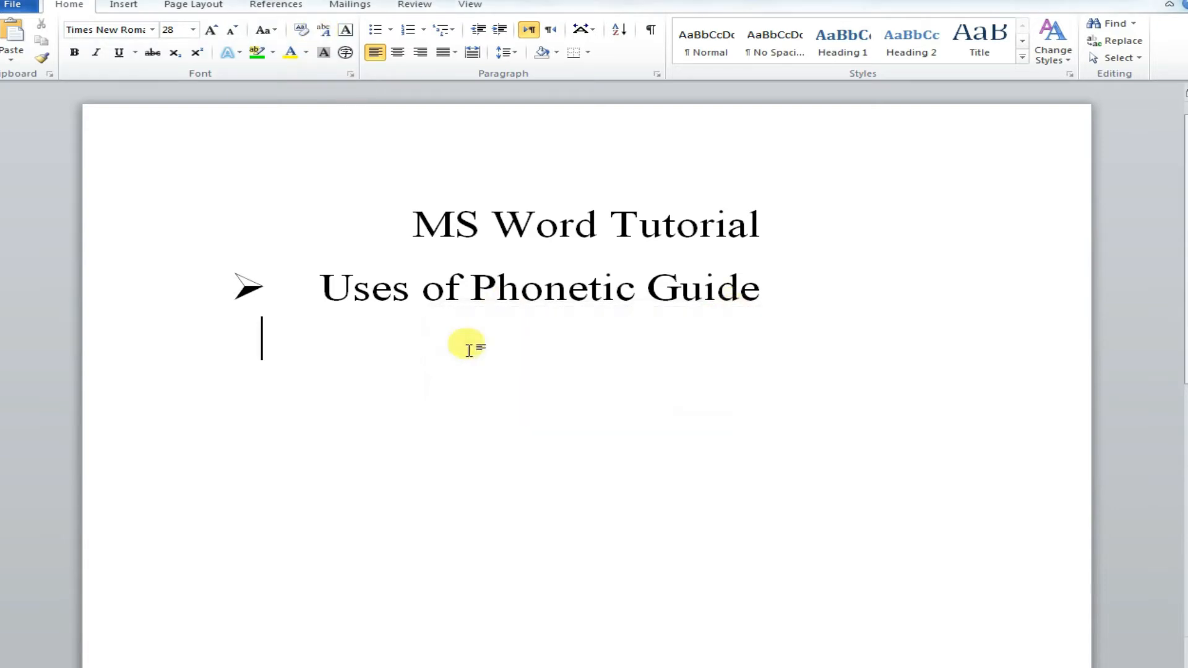
pyautogui.write('M')
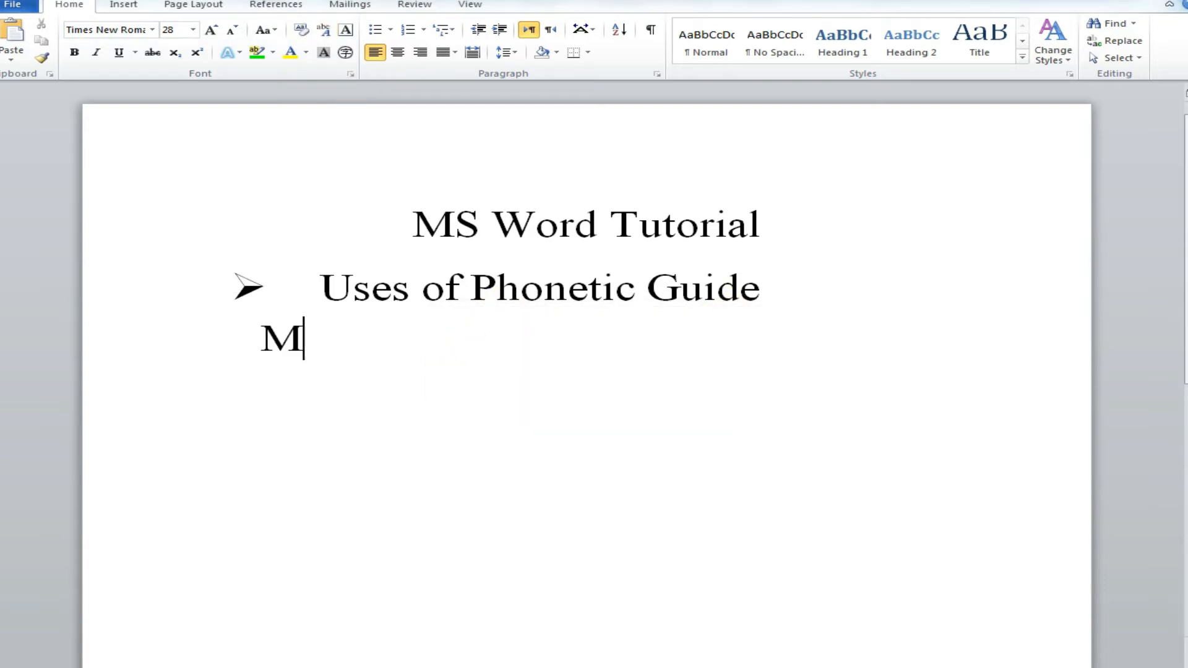
pyautogui.write('S ')
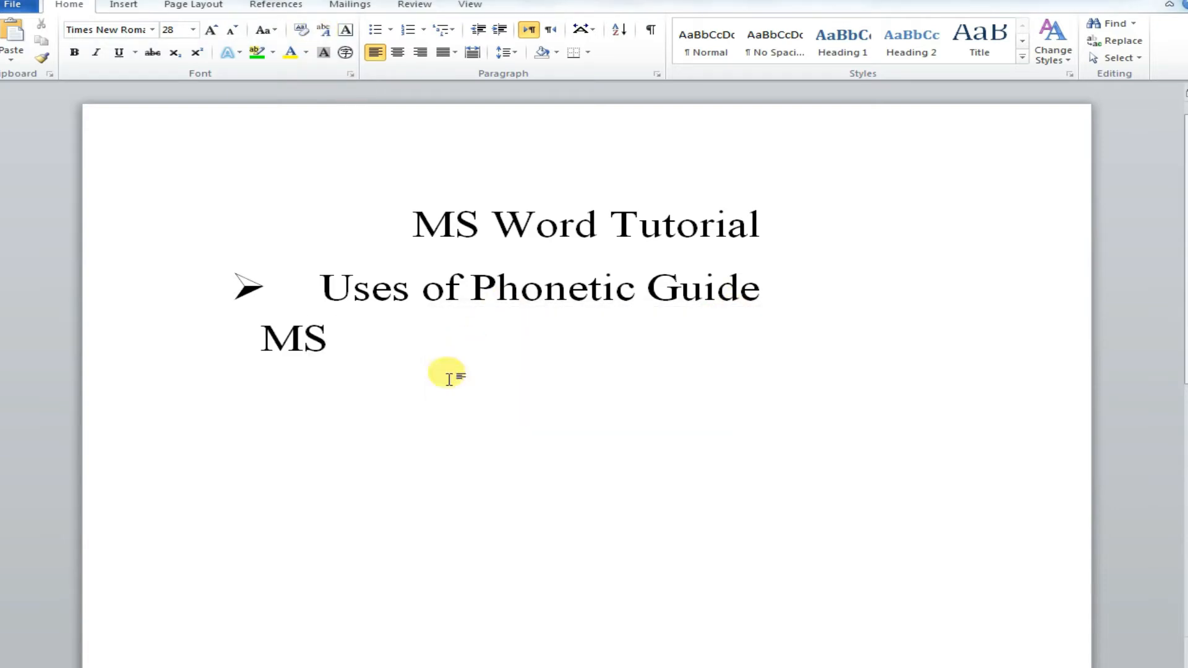
pyautogui.write('Word')
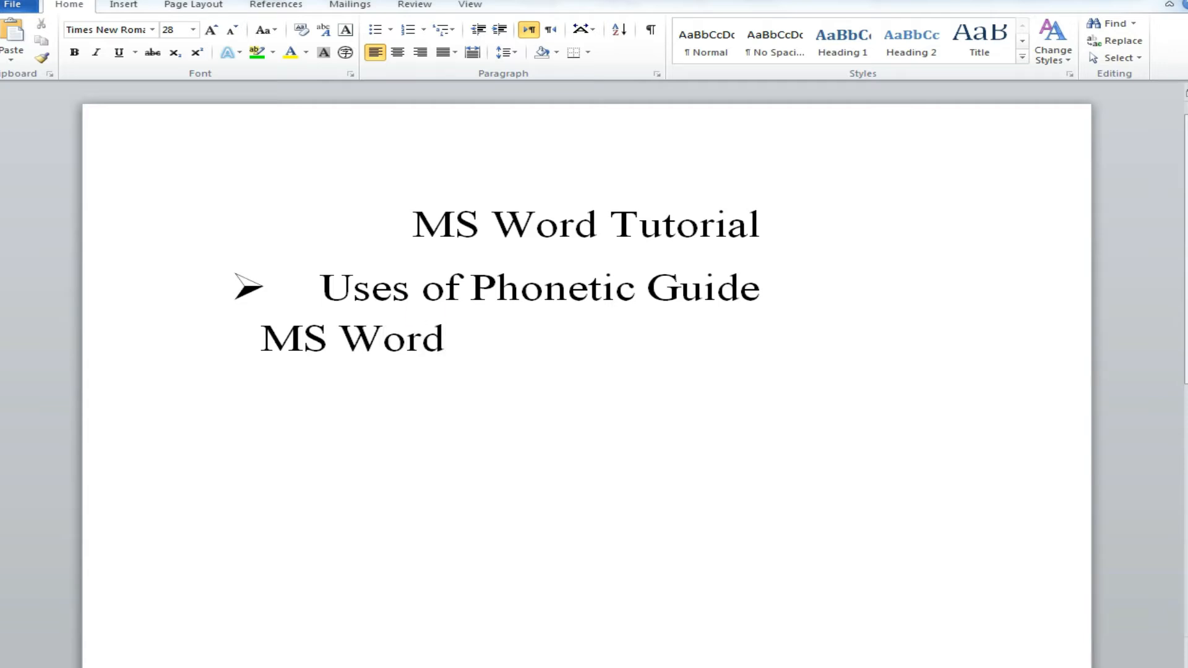
# Step: Add the phonetic guide text "Micro" above the letter M of the "MS Word" sample
pyautogui.moveTo(303, 336); pyautogui.dragTo(267, 328)
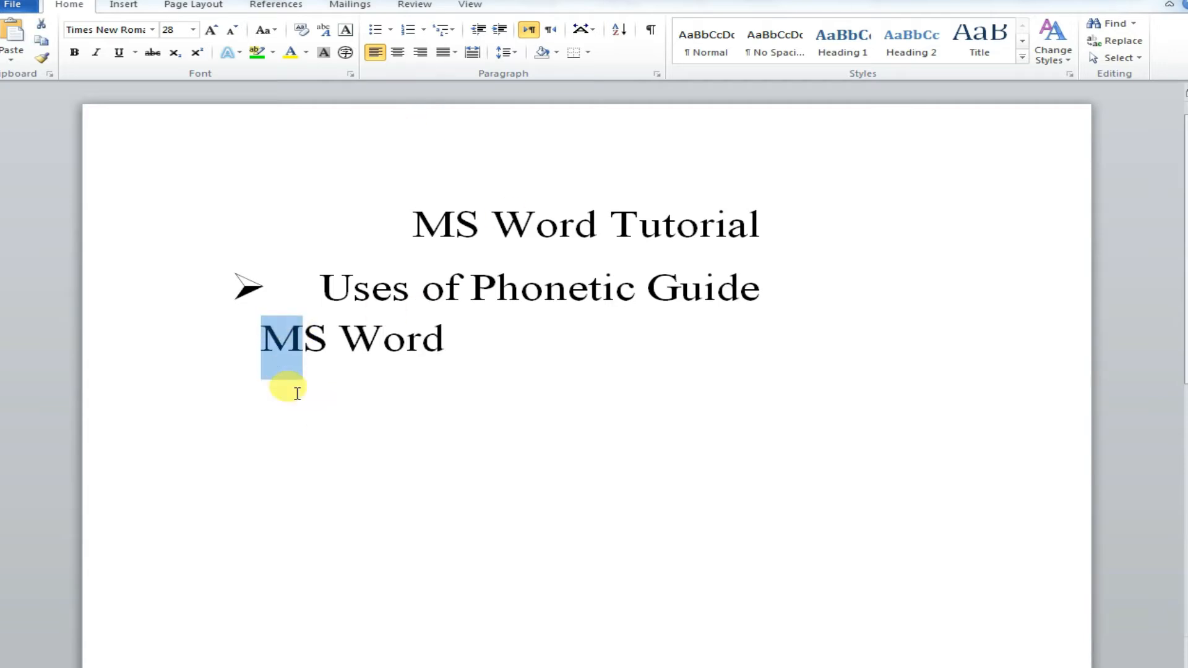
pyautogui.click(323, 30)
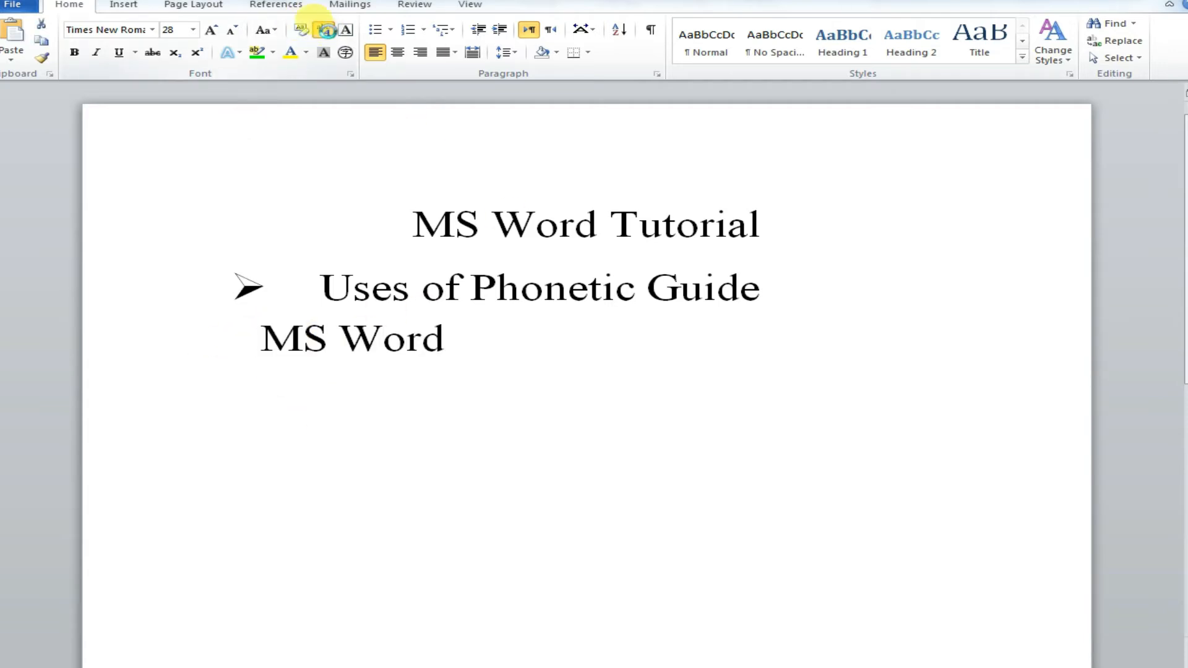
pyautogui.moveTo(536, 192); pyautogui.dragTo(659, 197)
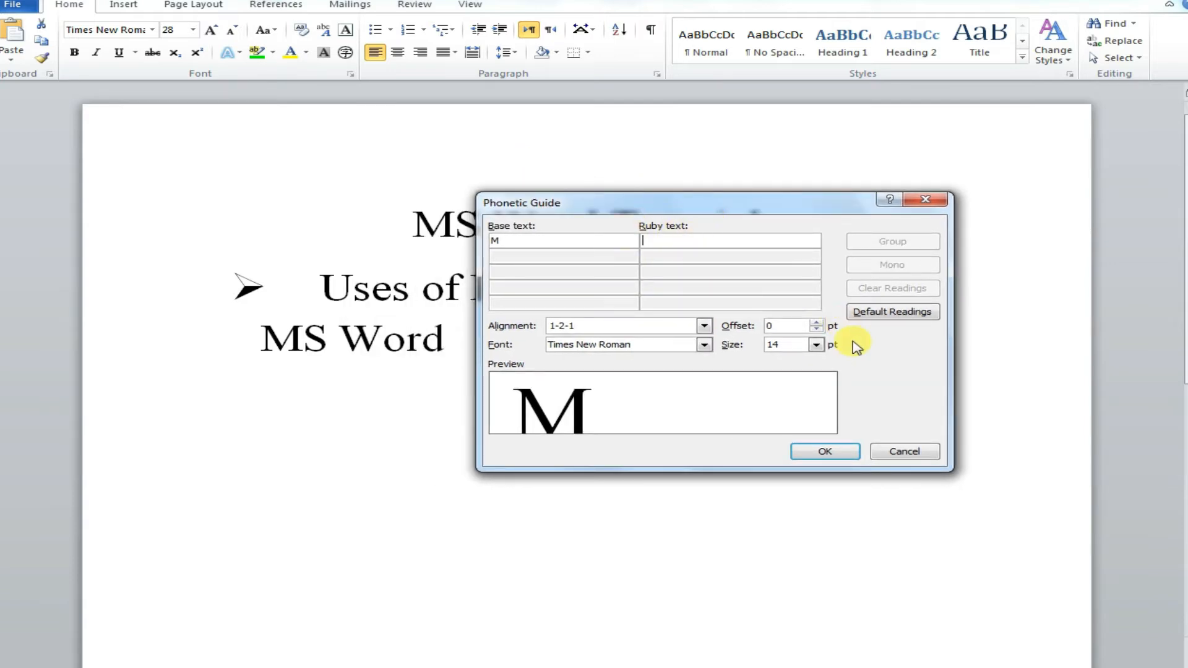
pyautogui.write('Micro')
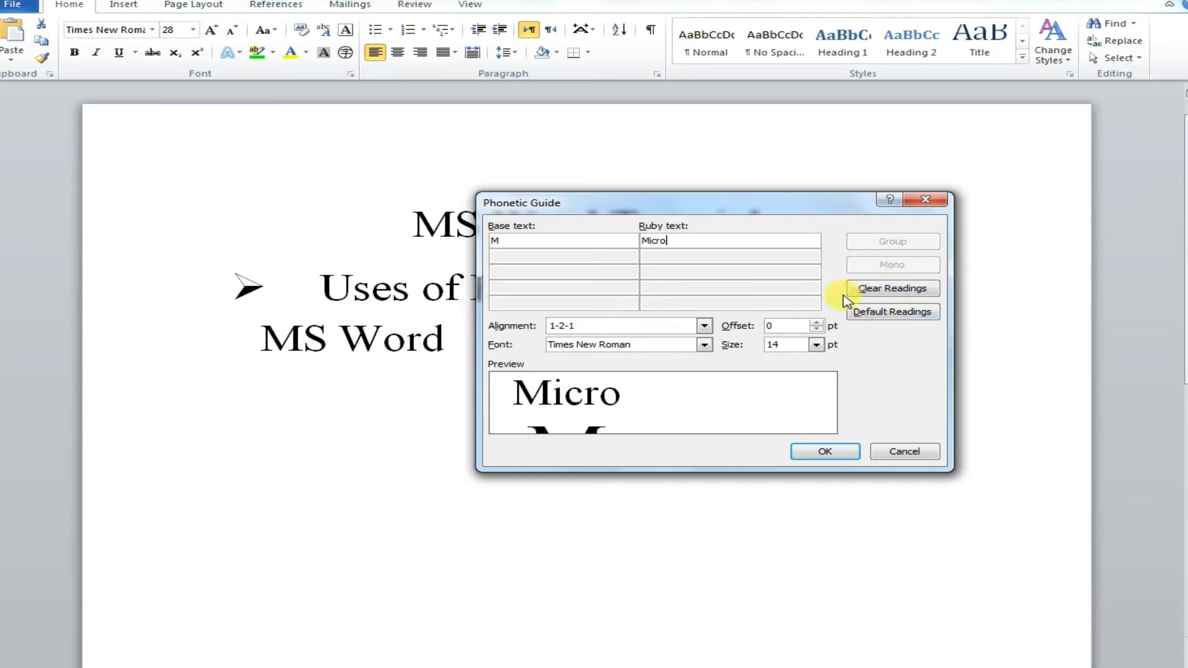
pyautogui.click(823, 454)
# Step: Insert spaces between the annotated M and the letter S in the "MS Word" sample
pyautogui.press('Down')
pyautogui.click(259, 357)
pyautogui.press('Left')
pyautogui.press('Right')
pyautogui.press('Right')
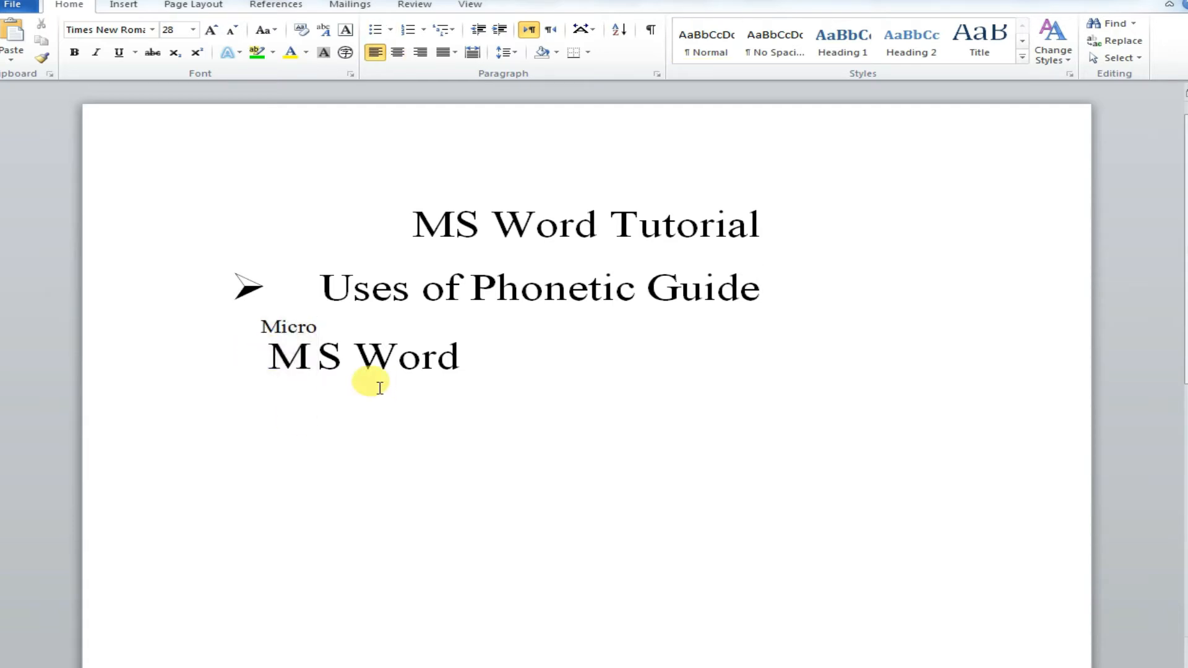
pyautogui.hotkey('shift', 'Right')
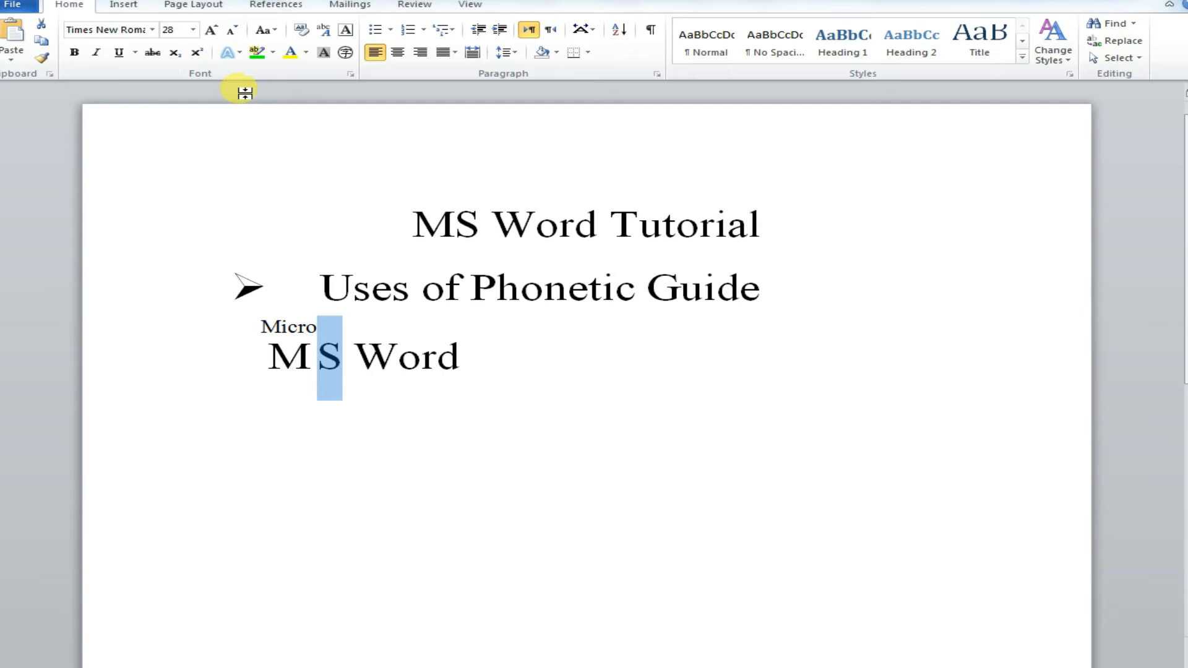
pyautogui.click(320, 362)
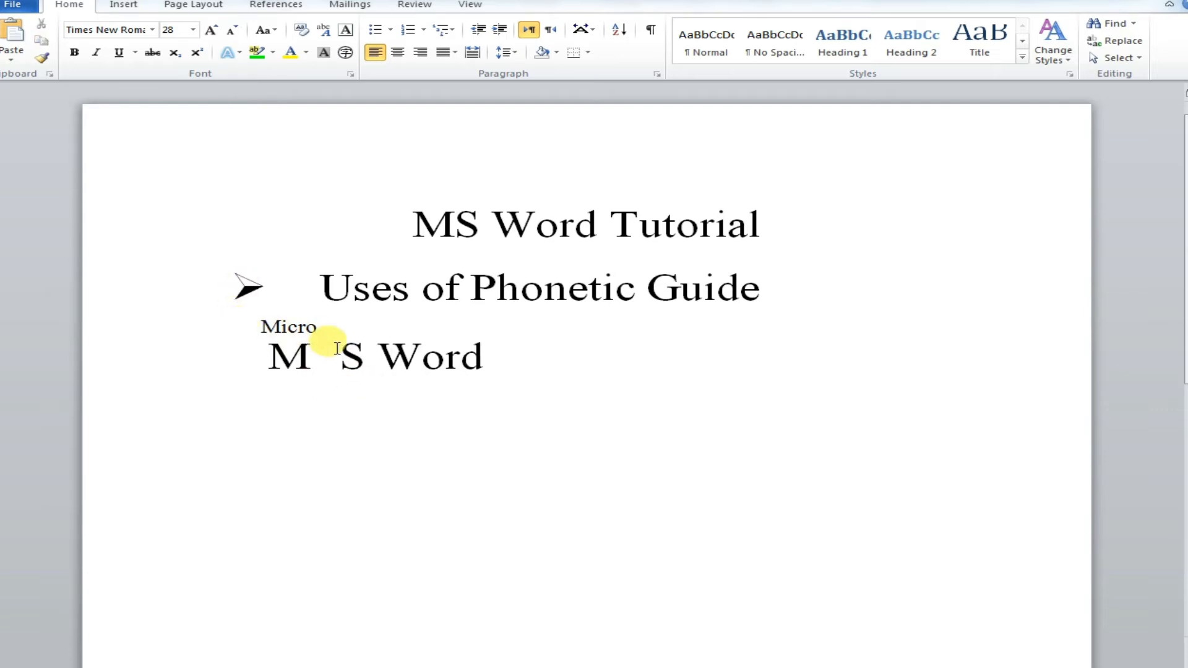
# Step: Add the phonetic guide text "Soft" above the letter S of the "MS Word" sample
pyautogui.moveTo(337, 348); pyautogui.dragTo(362, 356)
pyautogui.click(323, 30)
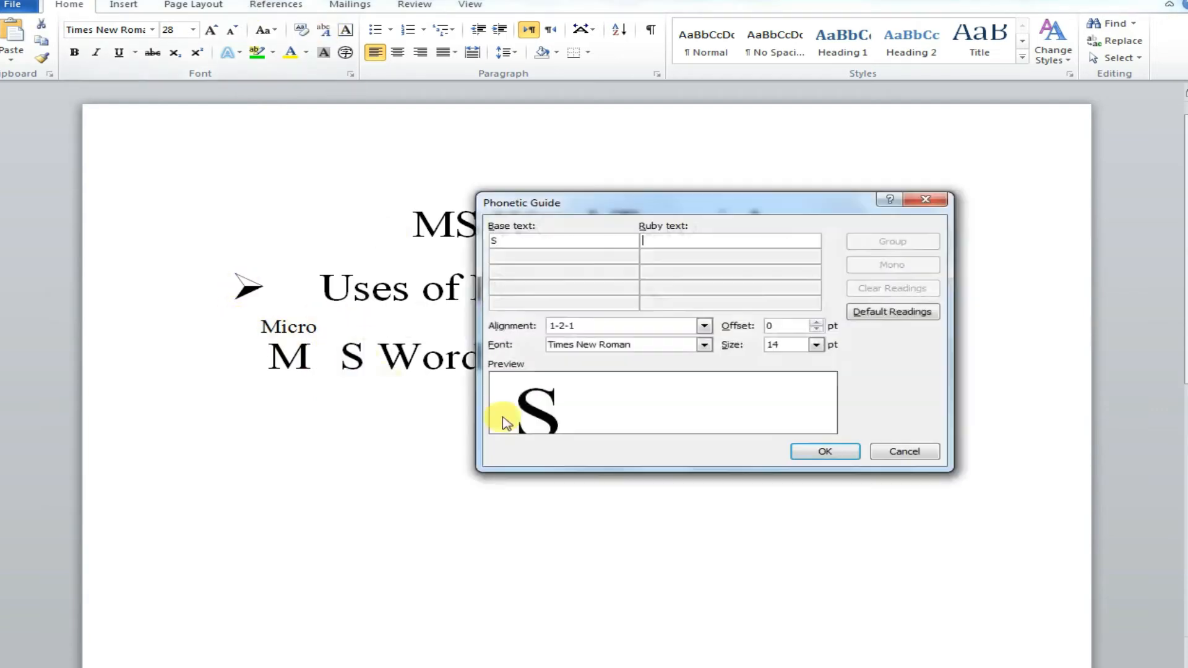
pyautogui.write('Soft')
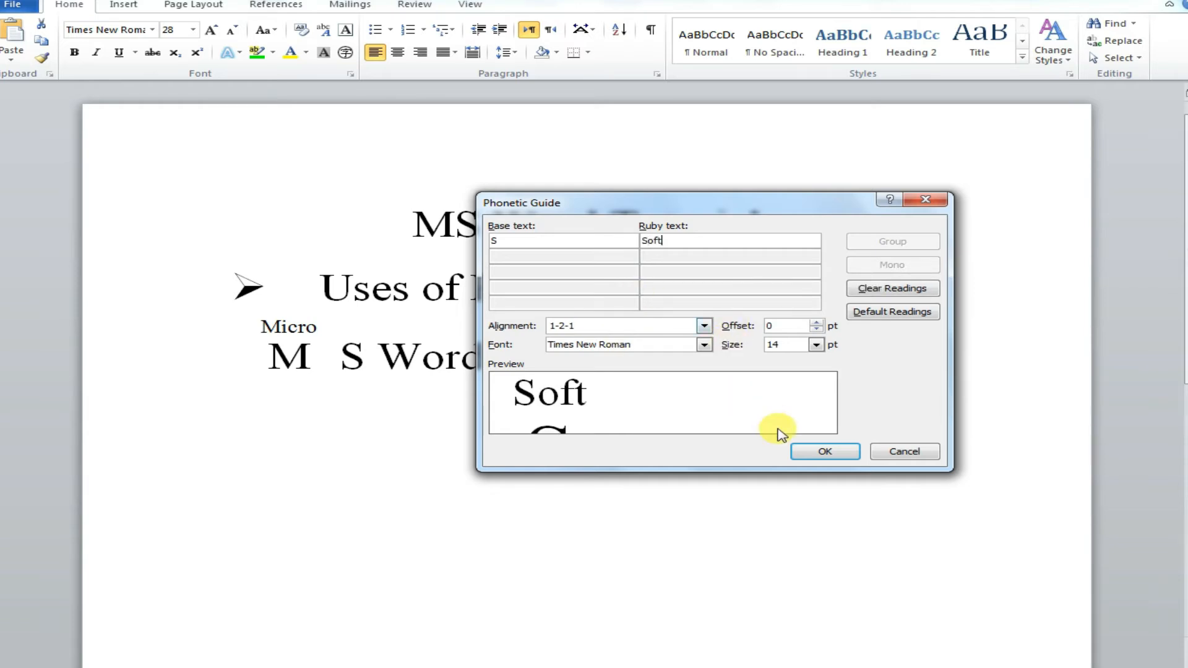
pyautogui.click(810, 451)
pyautogui.click(356, 406)
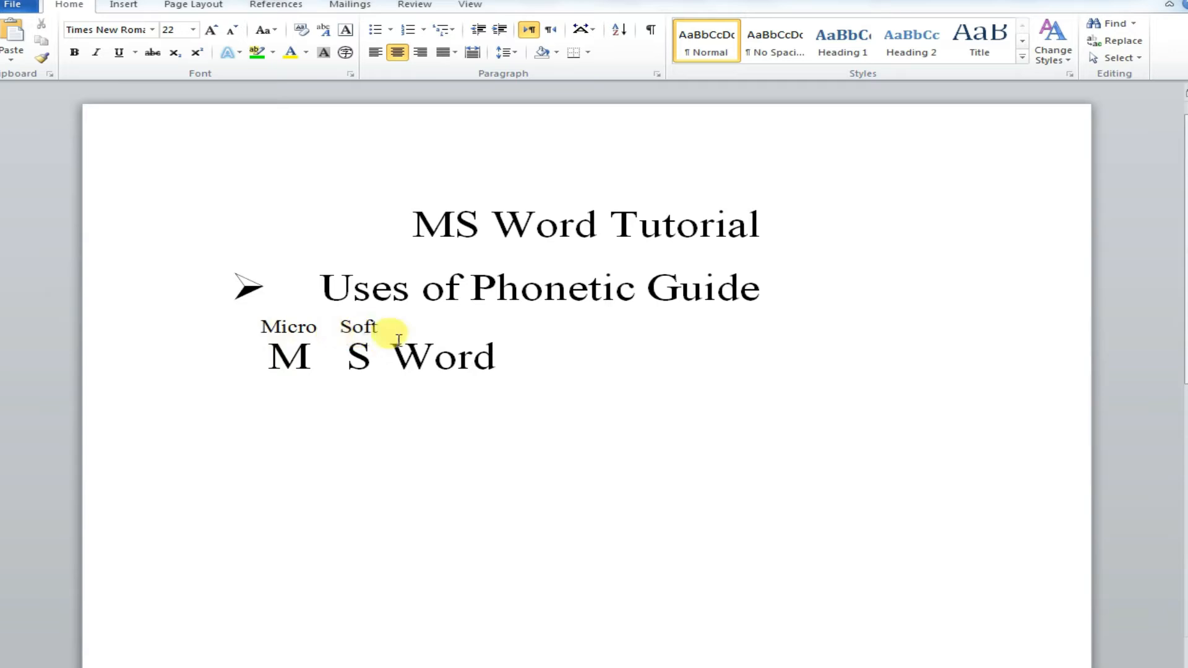
# Step: Check the phonetic annotations above M and S, and start a new line below the "MS Word" sample
pyautogui.click(359, 351)
pyautogui.click(372, 436)
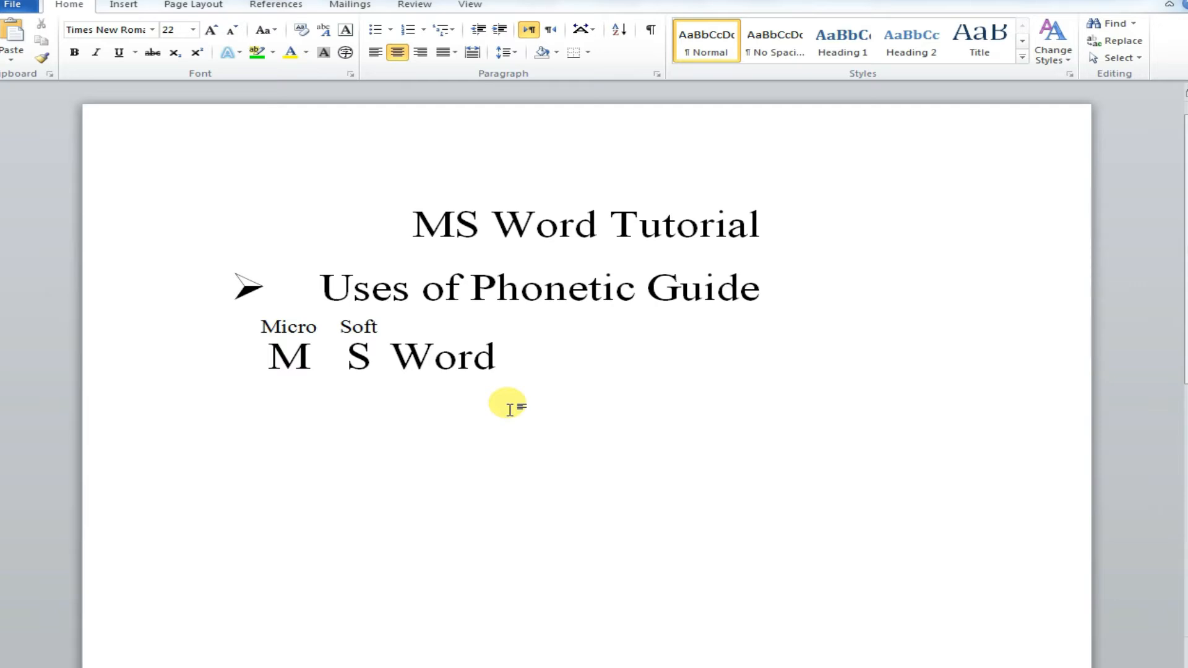
pyautogui.click(281, 329)
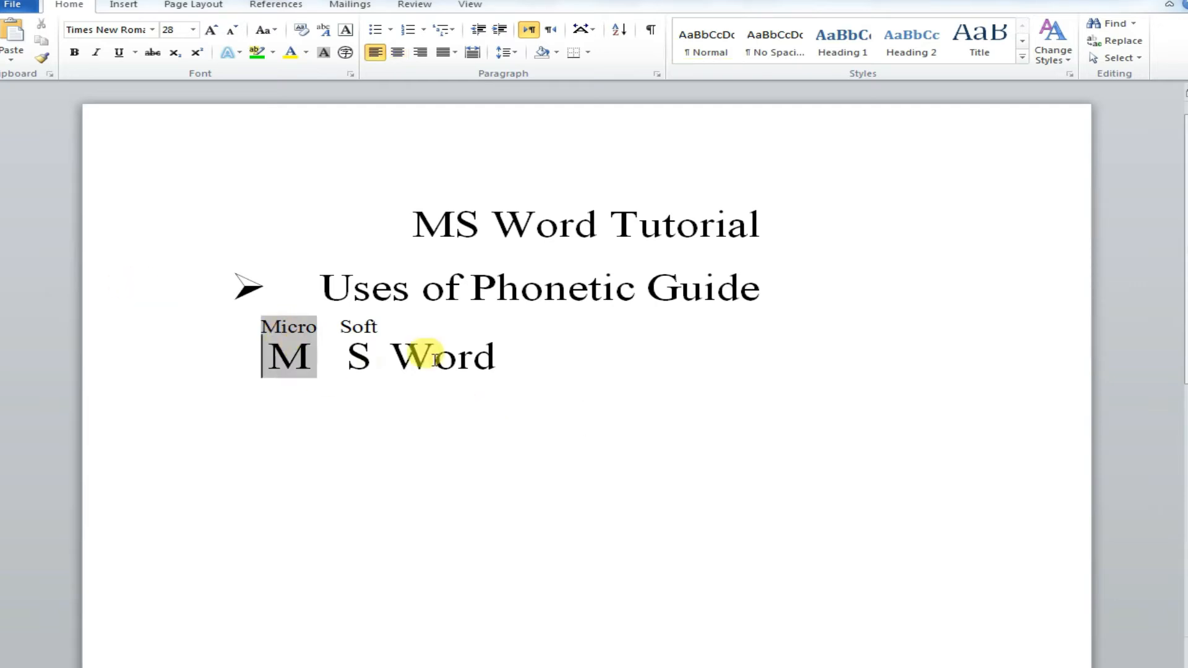
pyautogui.click(354, 322)
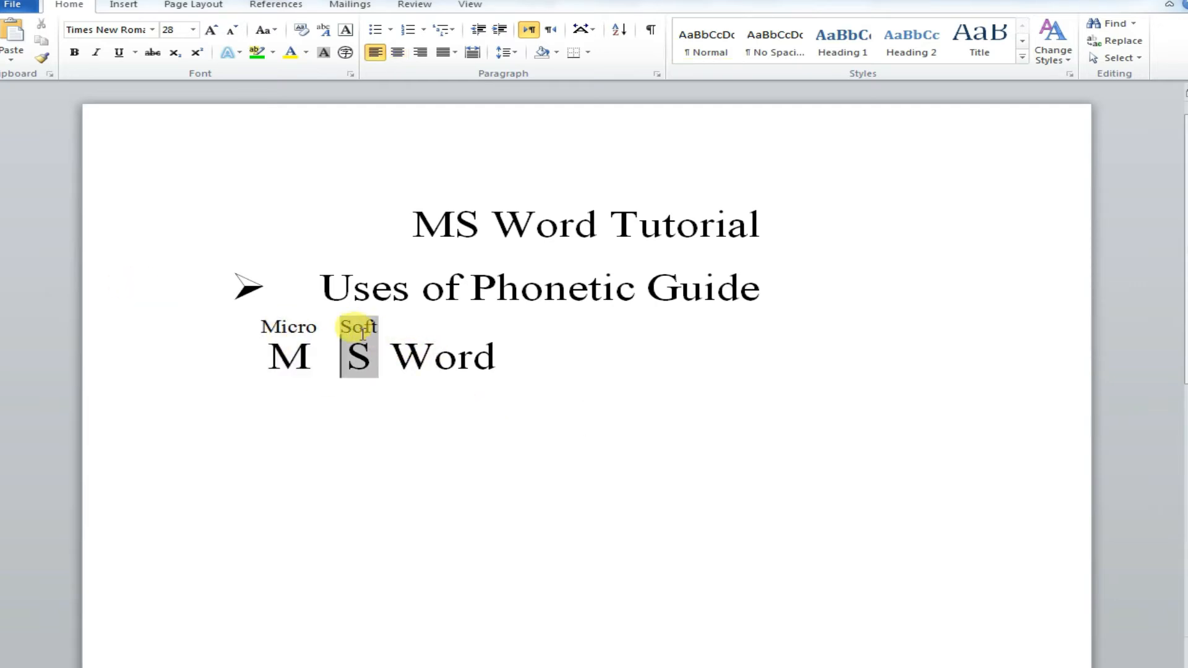
pyautogui.click(434, 356)
pyautogui.tripleClick(437, 299)
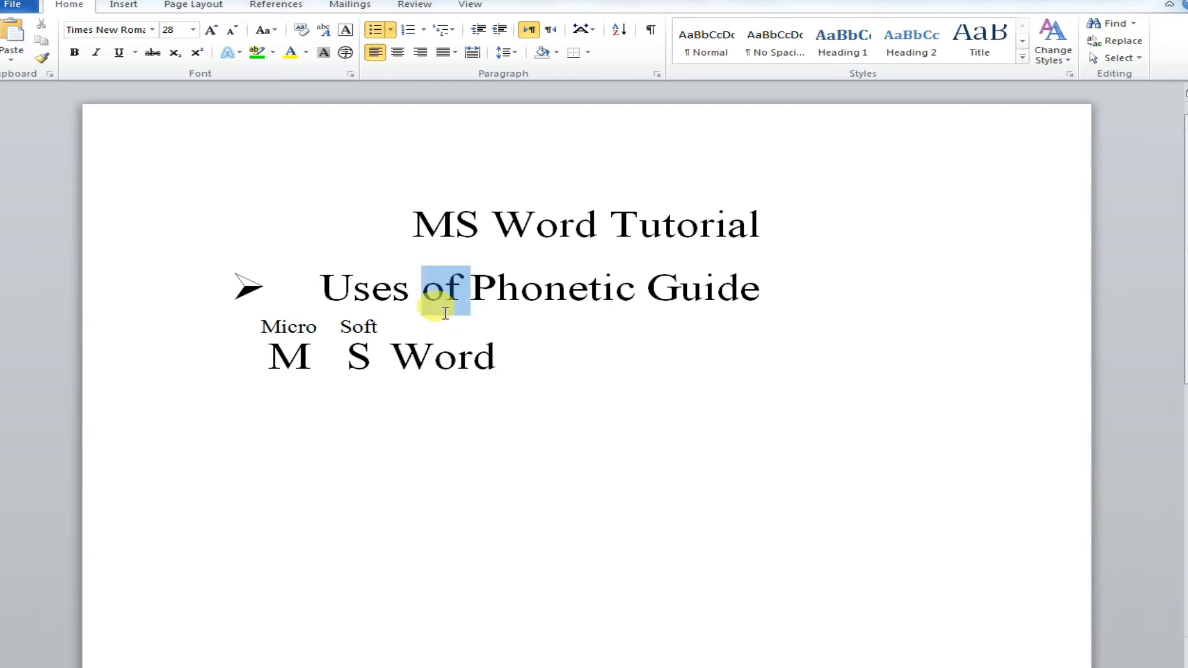
pyautogui.click(670, 358)
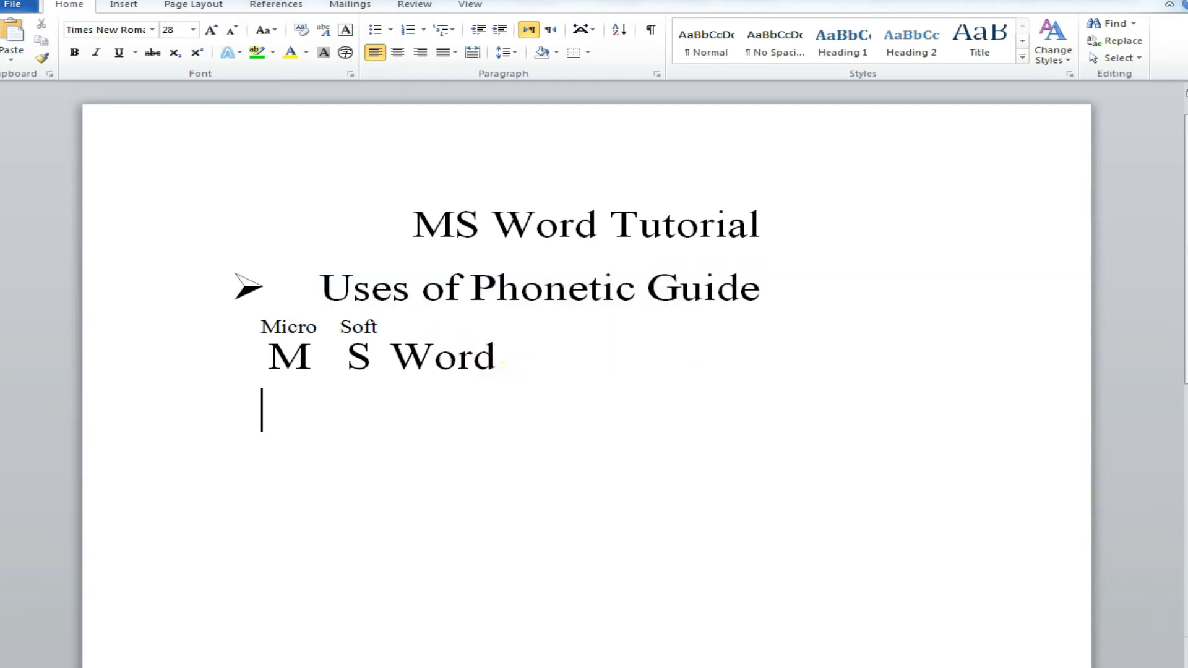
# Step: Try copying the heading's arrow bullet formatting to the line below the "MS Word" sample with Format Painter, and undo it
pyautogui.click(241, 278)
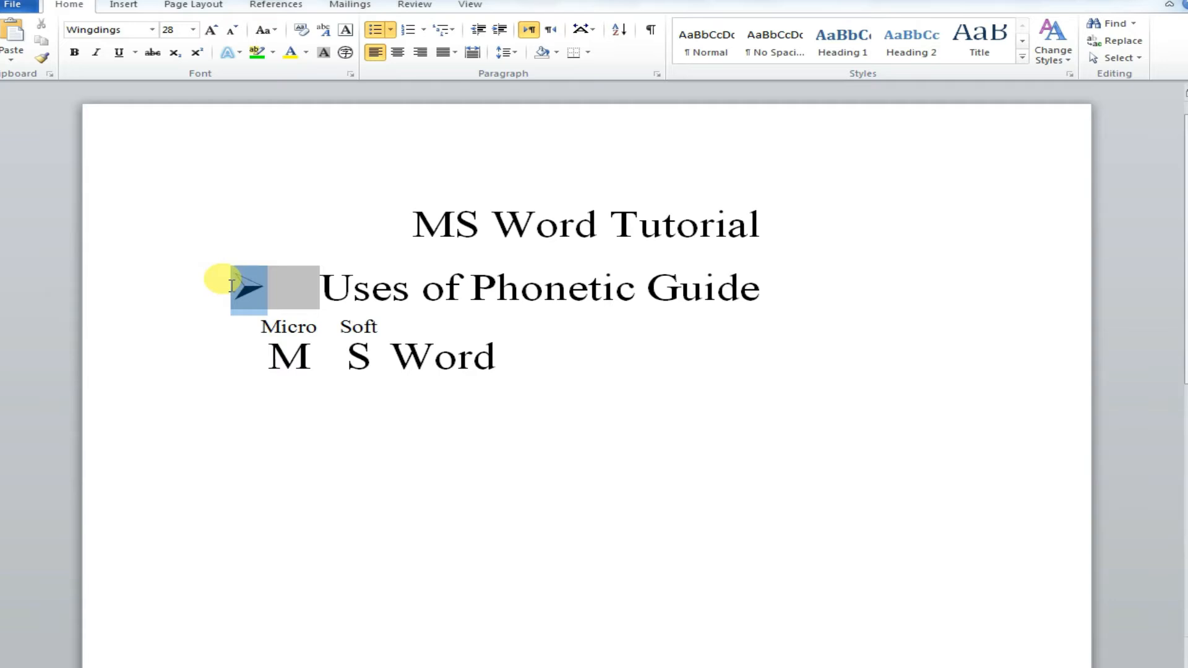
pyautogui.click(41, 58)
pyautogui.click(264, 410)
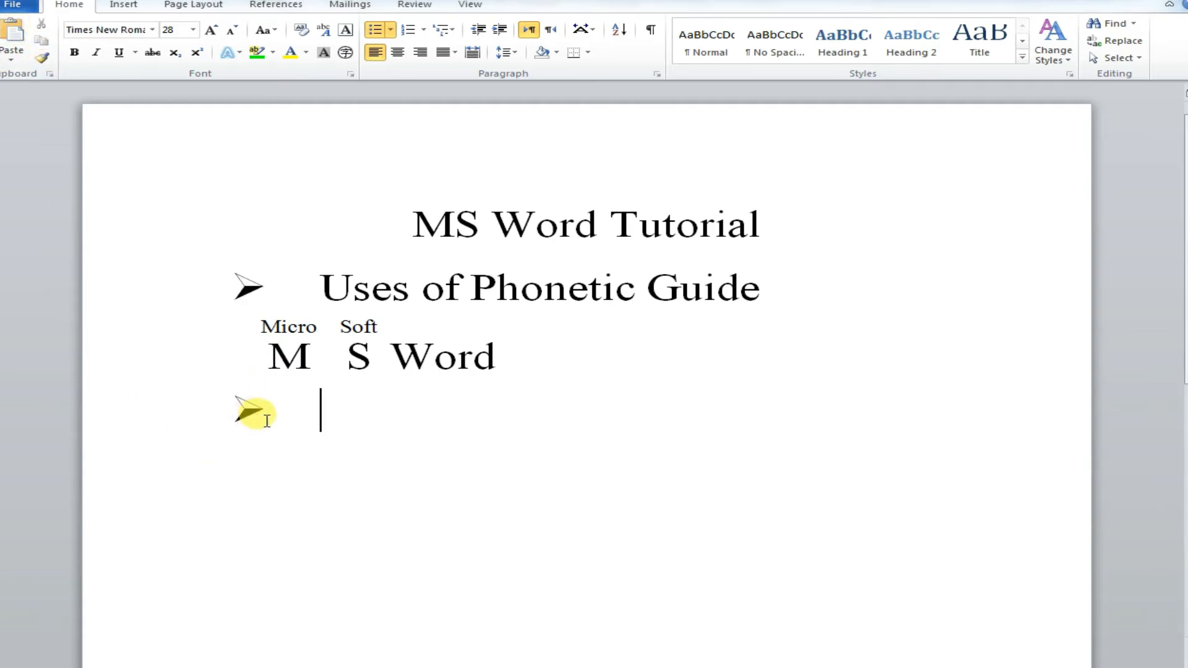
pyautogui.hotkey('ctrl', 'z')
pyautogui.hotkey('ctrl', 'z')
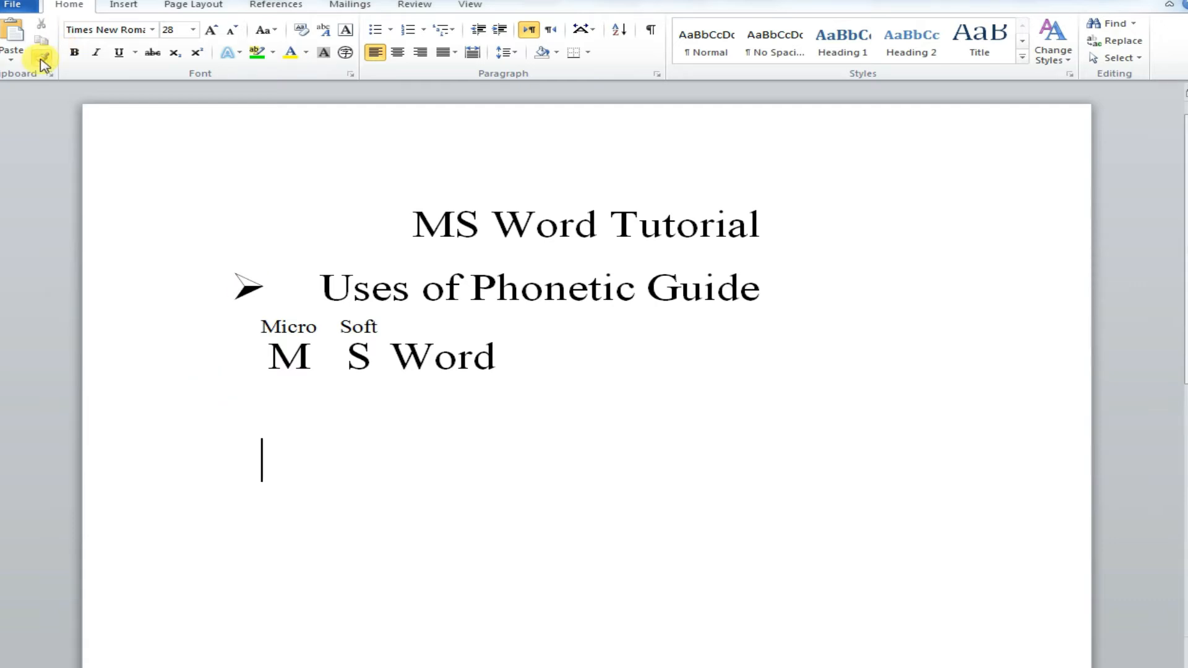
# Step: Copy the arrow bullet formatting of "Uses of Phonetic Guide" with Format Painter to the empty line two rows below the "MS Word" sample
pyautogui.click(245, 284)
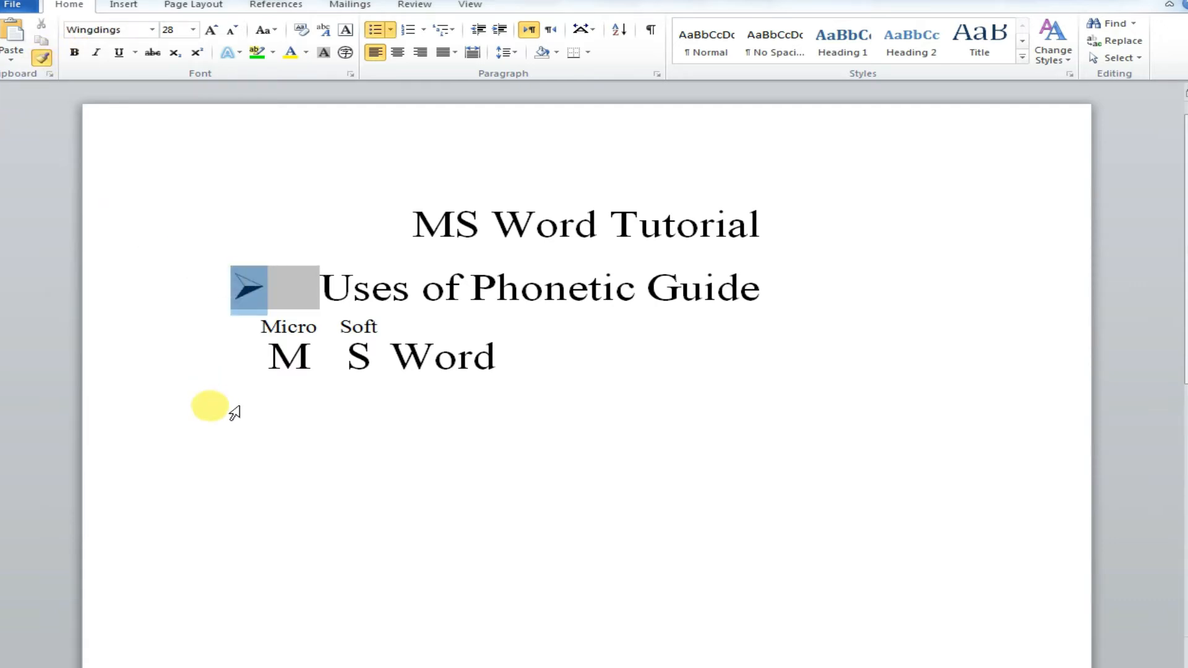
pyautogui.click(246, 474)
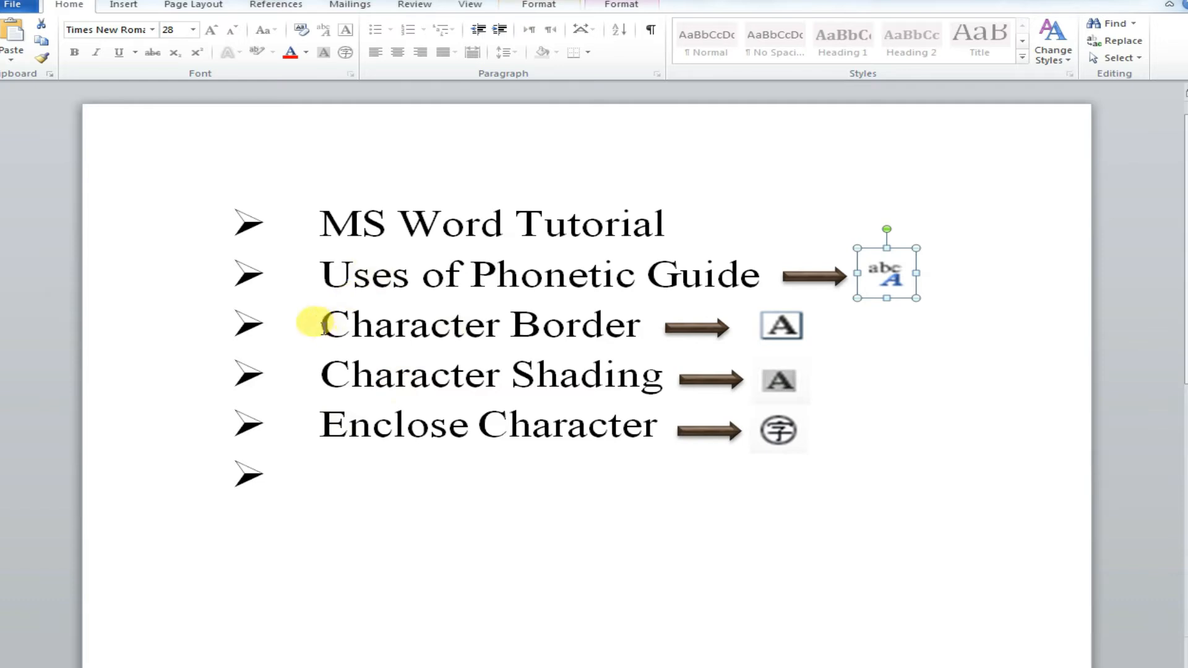
# Step: Copy the "Character Border" heading from the topic list document into the empty bullet, and start an unbulleted line below it
pyautogui.moveTo(322, 324); pyautogui.dragTo(623, 323)
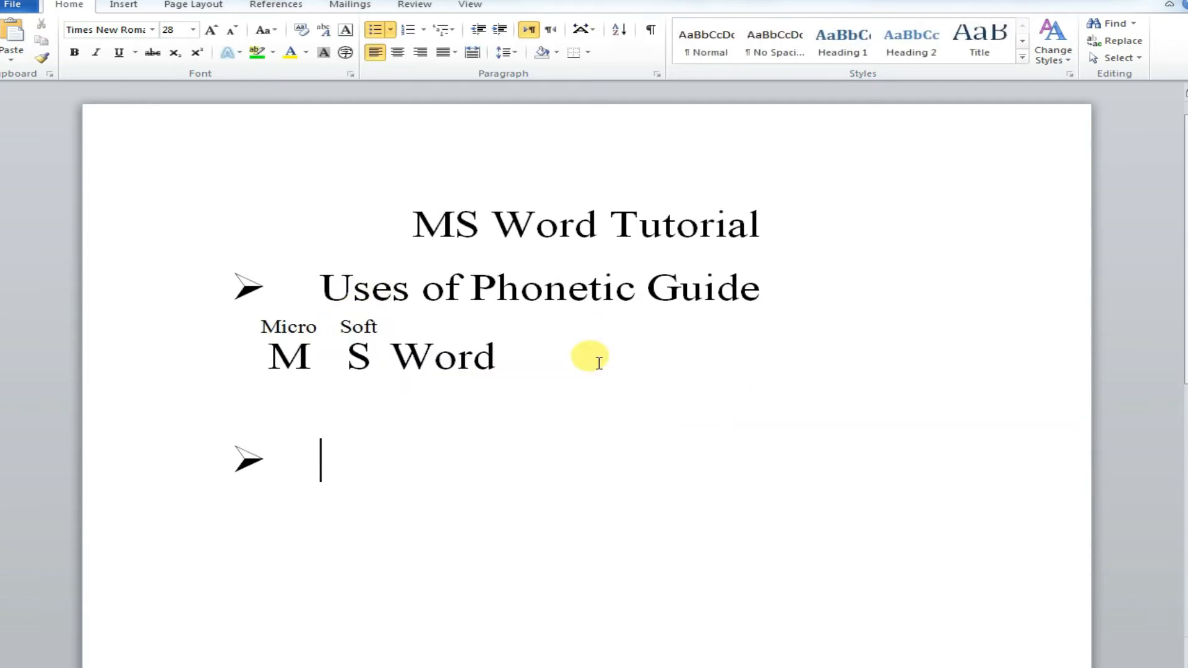
pyautogui.hotkey('ctrl', 'v')
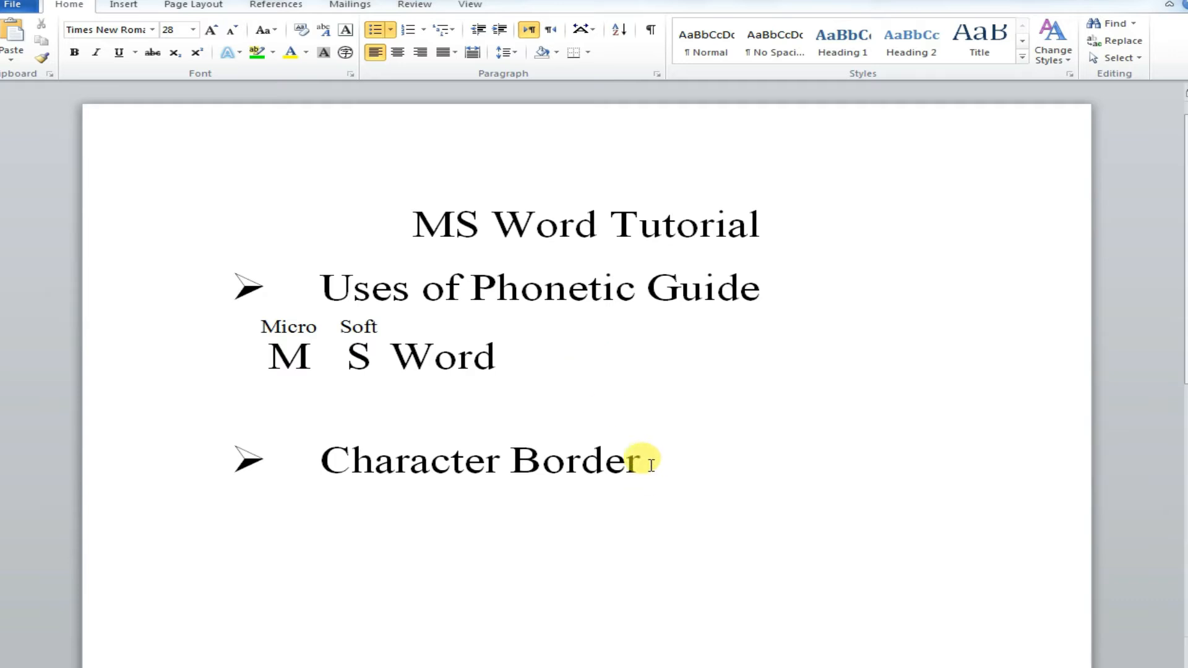
pyautogui.press('Return')
pyautogui.press('BackSpace')
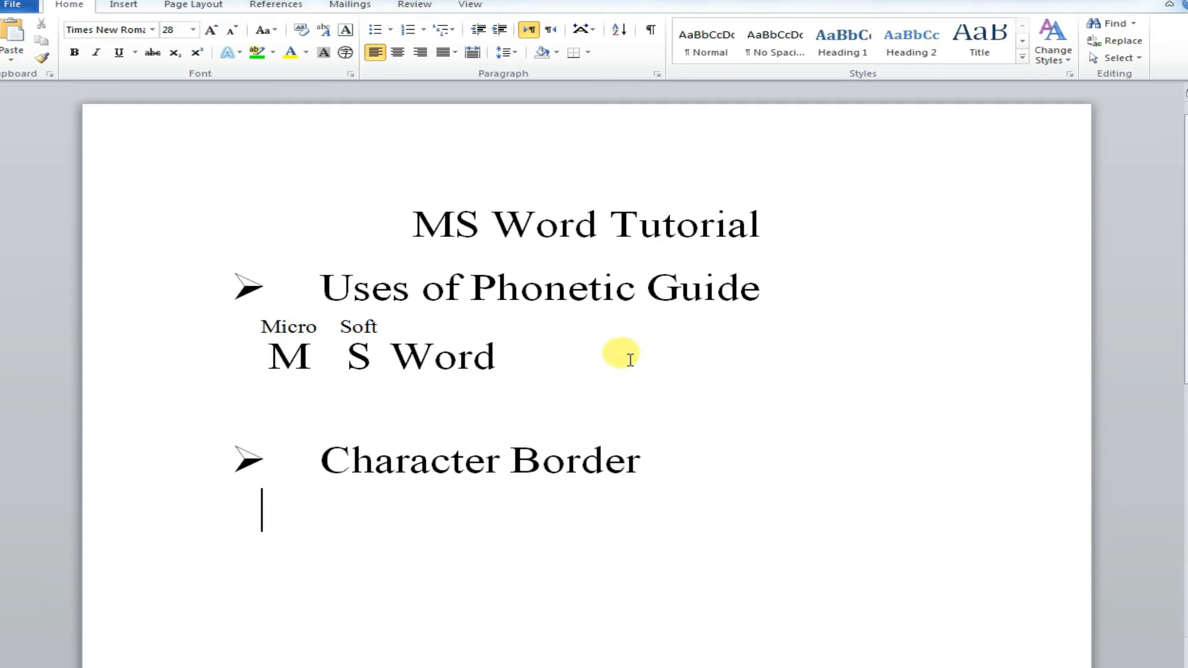
# Step: Copy "MS Word" from the title into the line below the "Character Border" heading, keeping it left-aligned
pyautogui.moveTo(412, 217); pyautogui.dragTo(589, 230)
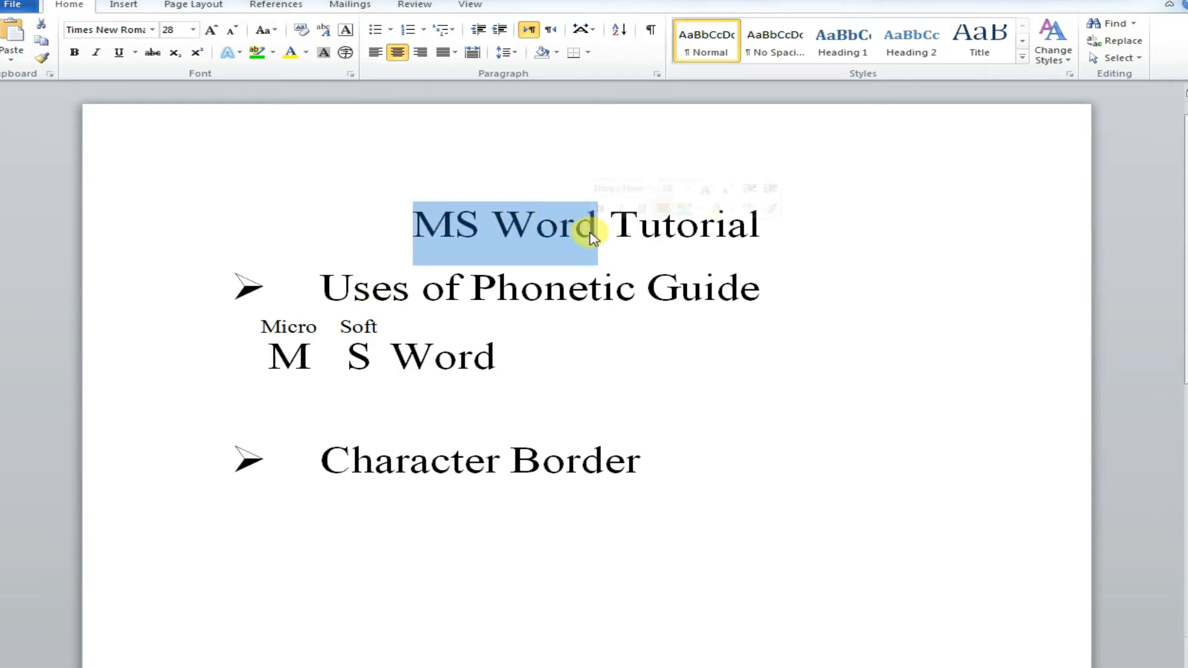
pyautogui.click(405, 550)
pyautogui.hotkey('ctrl', 'l')
pyautogui.hotkey('ctrl', 'v')
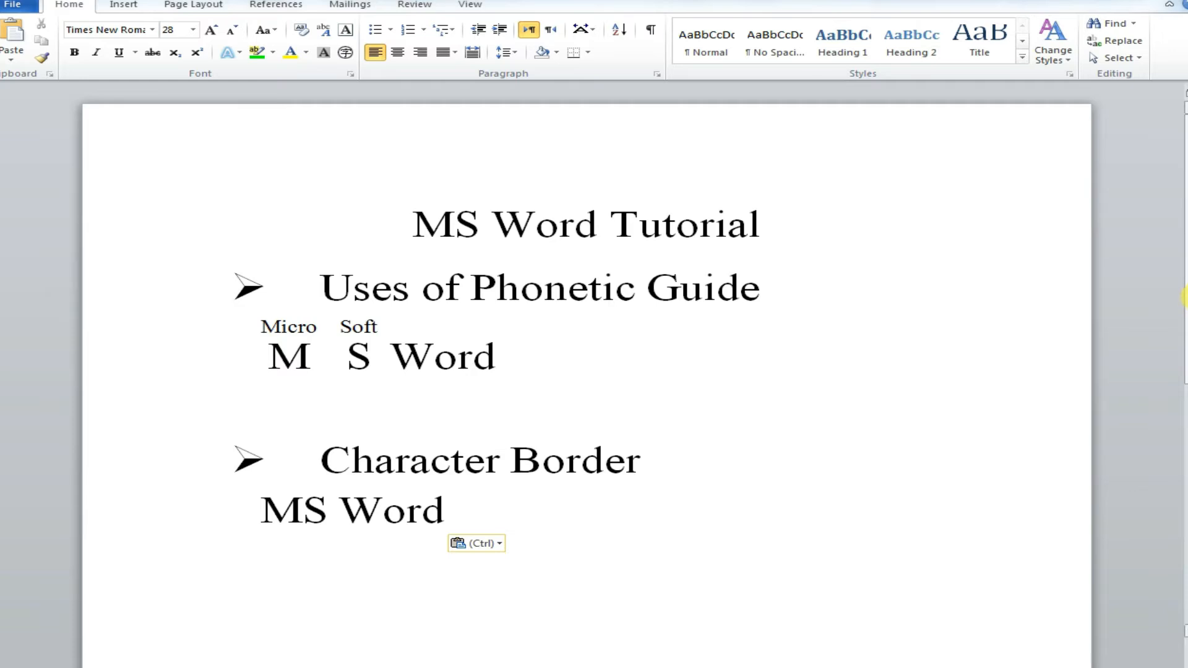
# Step: Apply separate character borders to "MS" and "Word" in the sample below the "Character Border" heading
pyautogui.scroll(-1, 1184, 339)
pyautogui.scroll(-2, 1184, 339)
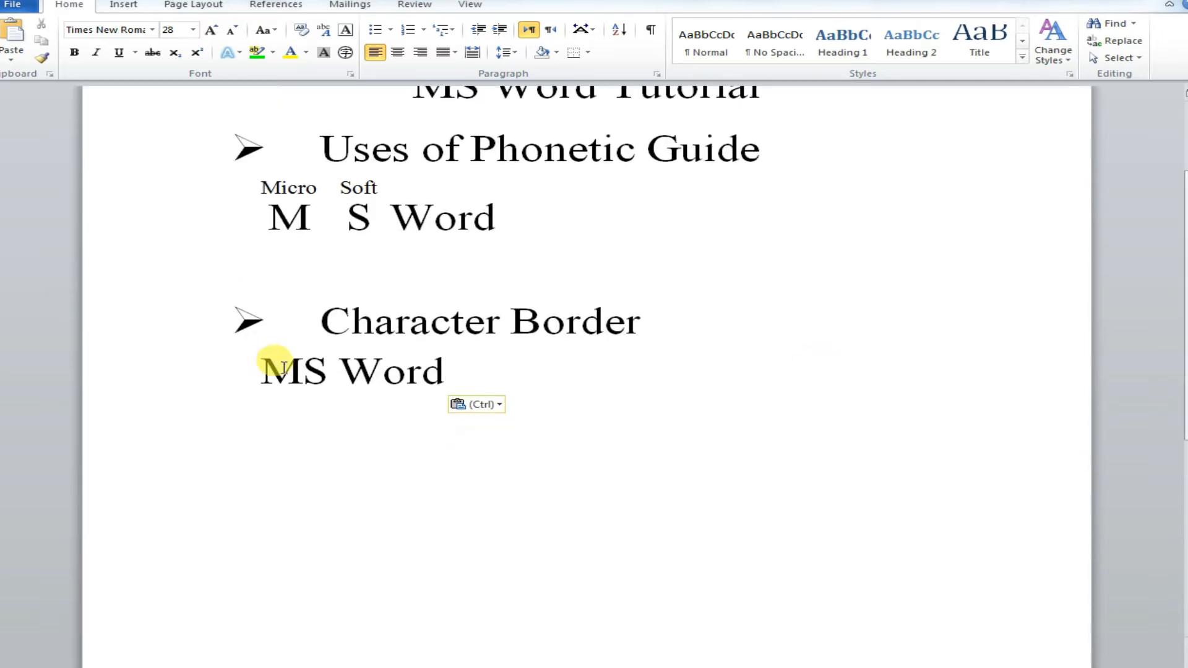
pyautogui.moveTo(271, 371); pyautogui.dragTo(327, 372)
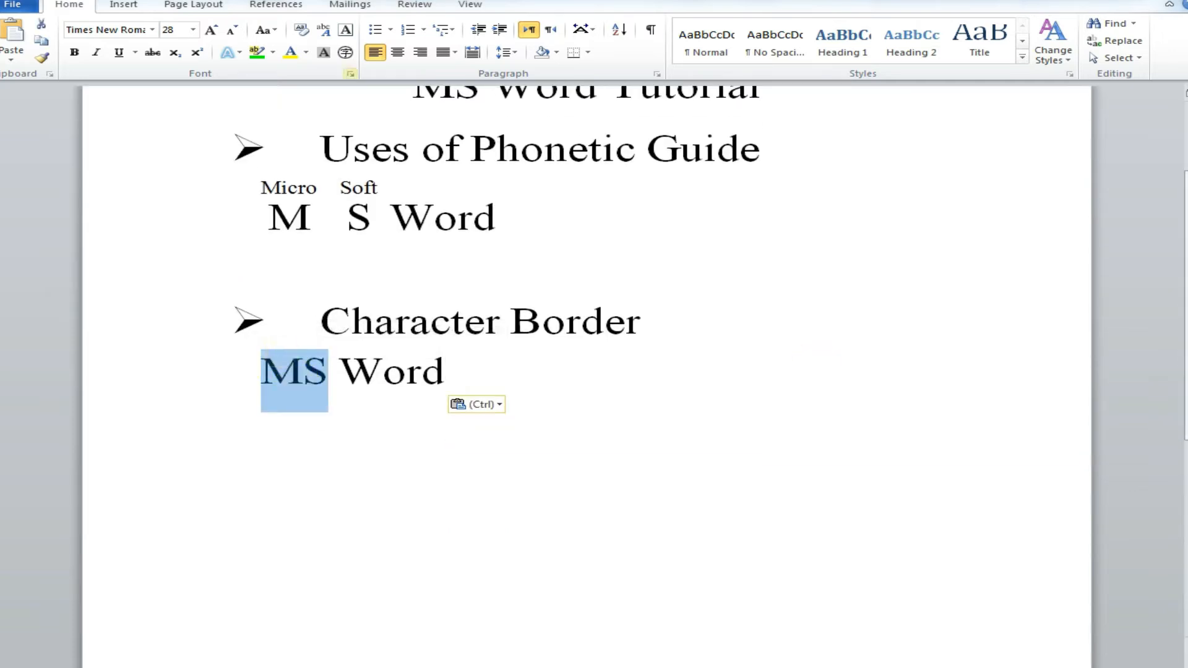
pyautogui.click(338, 28)
pyautogui.click(284, 445)
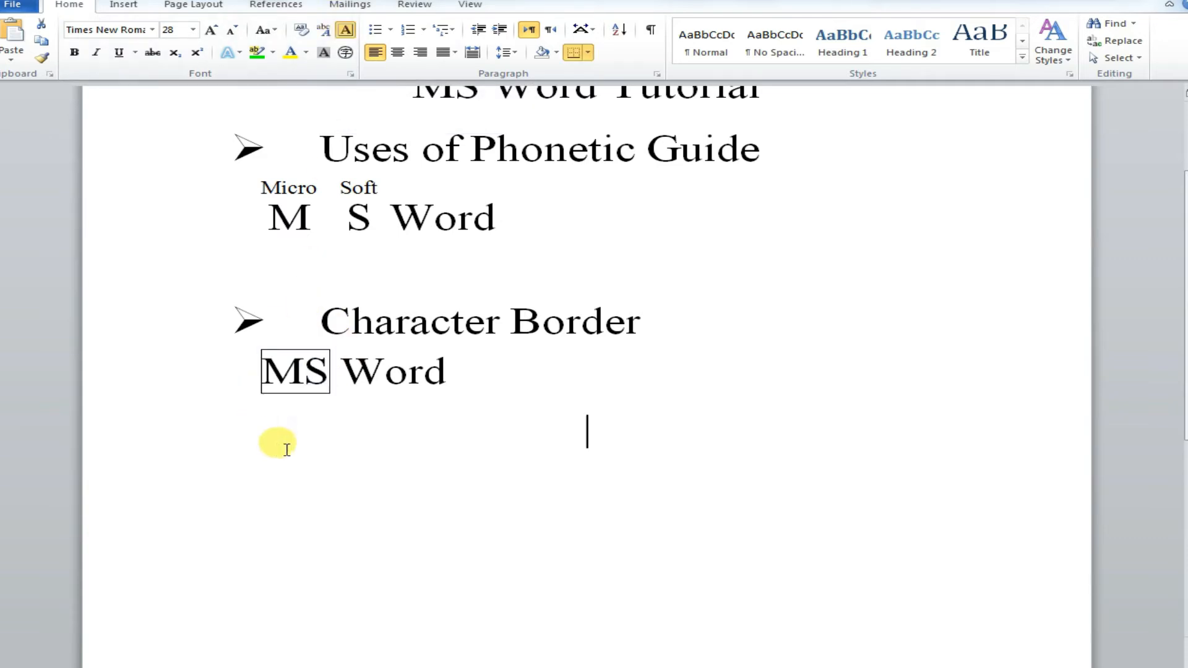
pyautogui.doubleClick(378, 375)
pyautogui.click(345, 30)
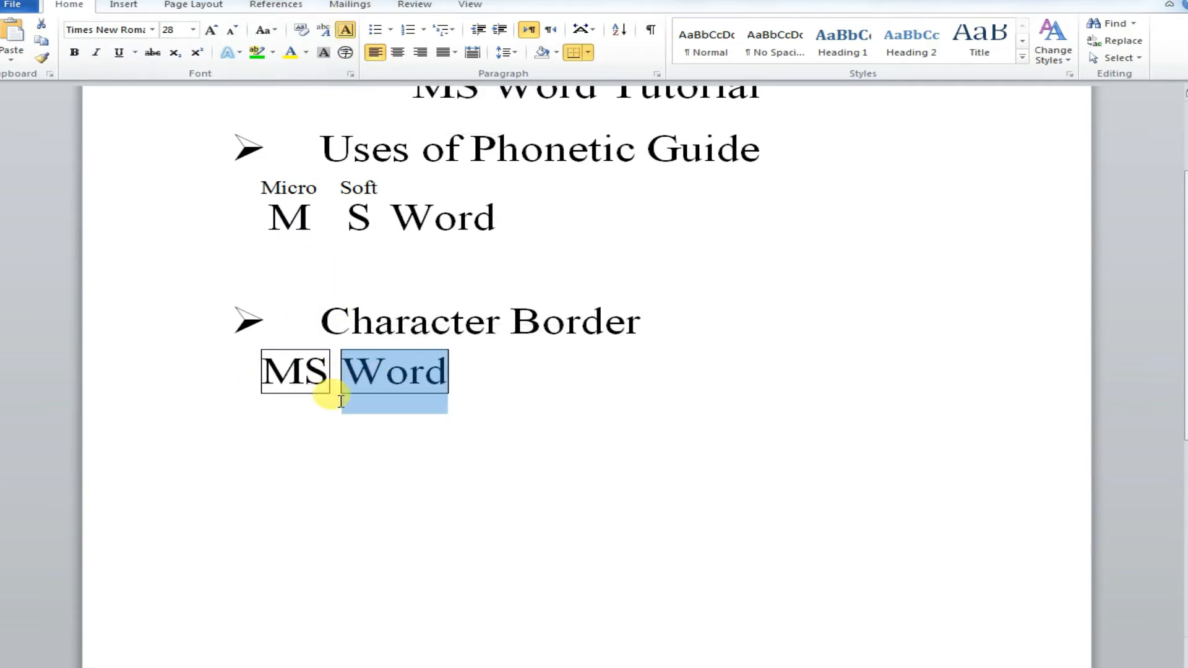
pyautogui.click(311, 428)
pyautogui.click(486, 369)
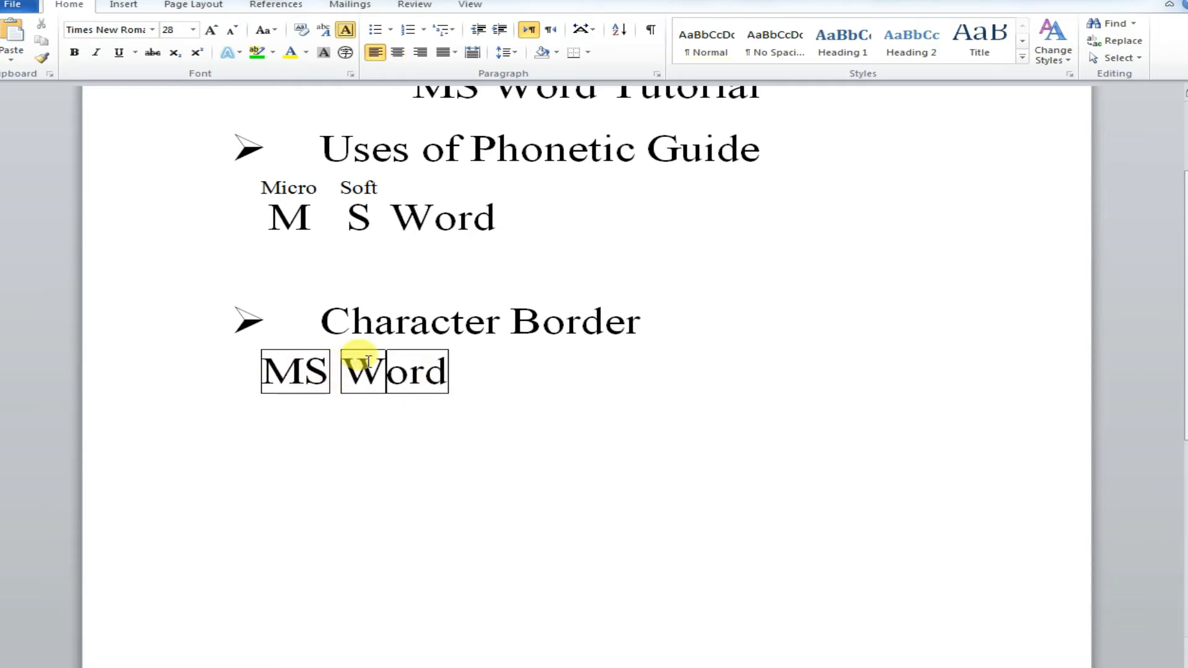
# Step: Replace the separate borders with a single character border around the whole "MS Word" sample
pyautogui.tripleClick(272, 371)
pyautogui.hotkey('ctrl', 'c')
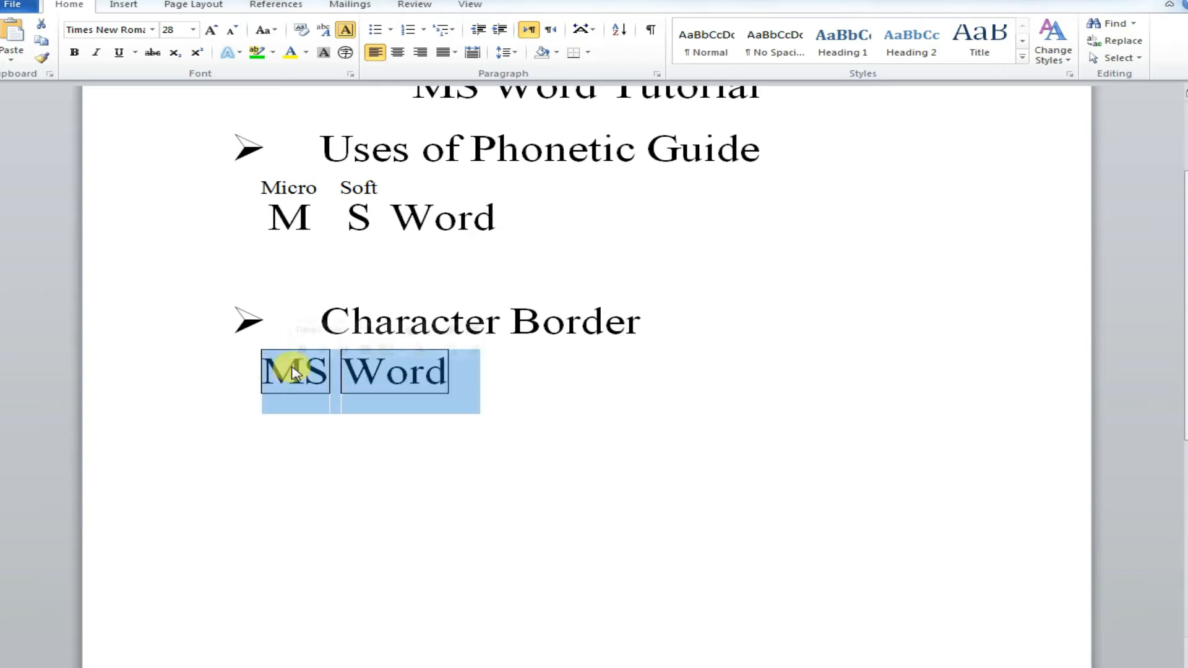
pyautogui.click(350, 28)
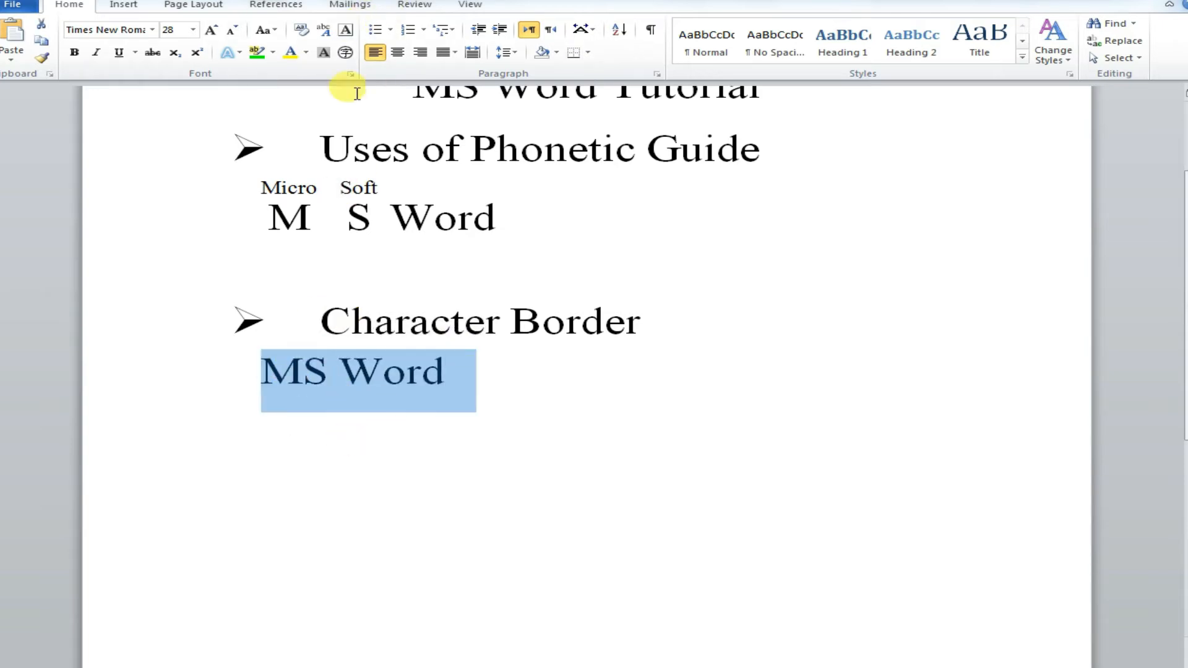
pyautogui.click(350, 29)
pyautogui.click(383, 374)
pyautogui.click(480, 390)
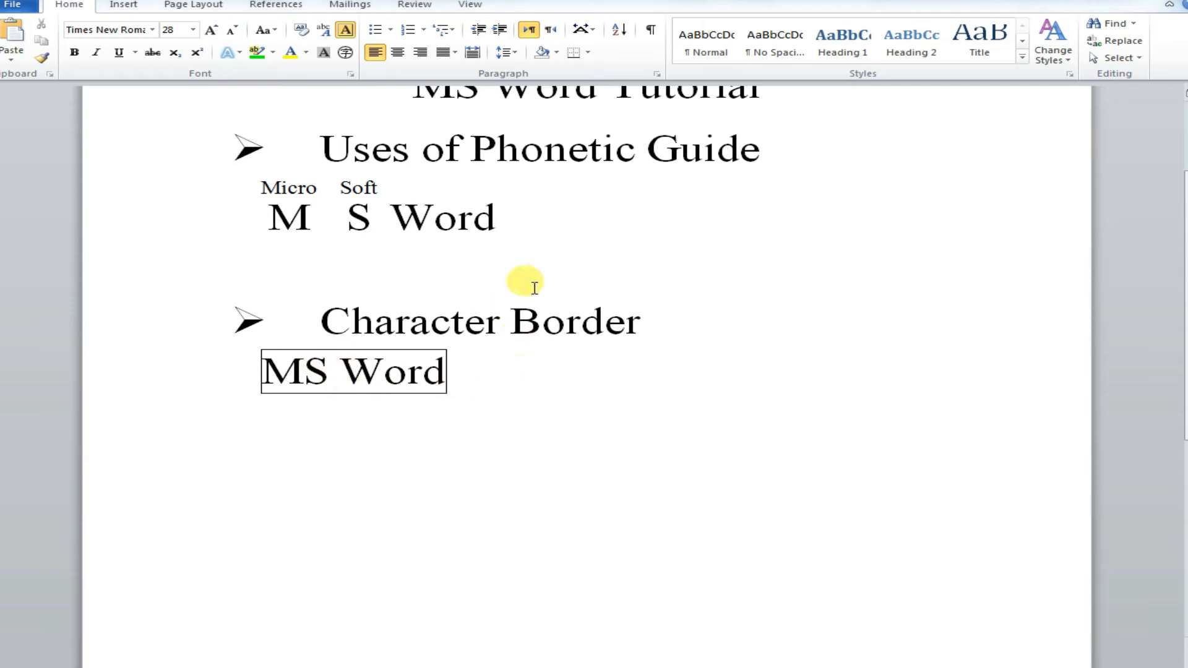
# Step: Paste a second "MS Word" after the bordered sample and delete the spacing between the two
pyautogui.hotkey('ctrl', 'v')
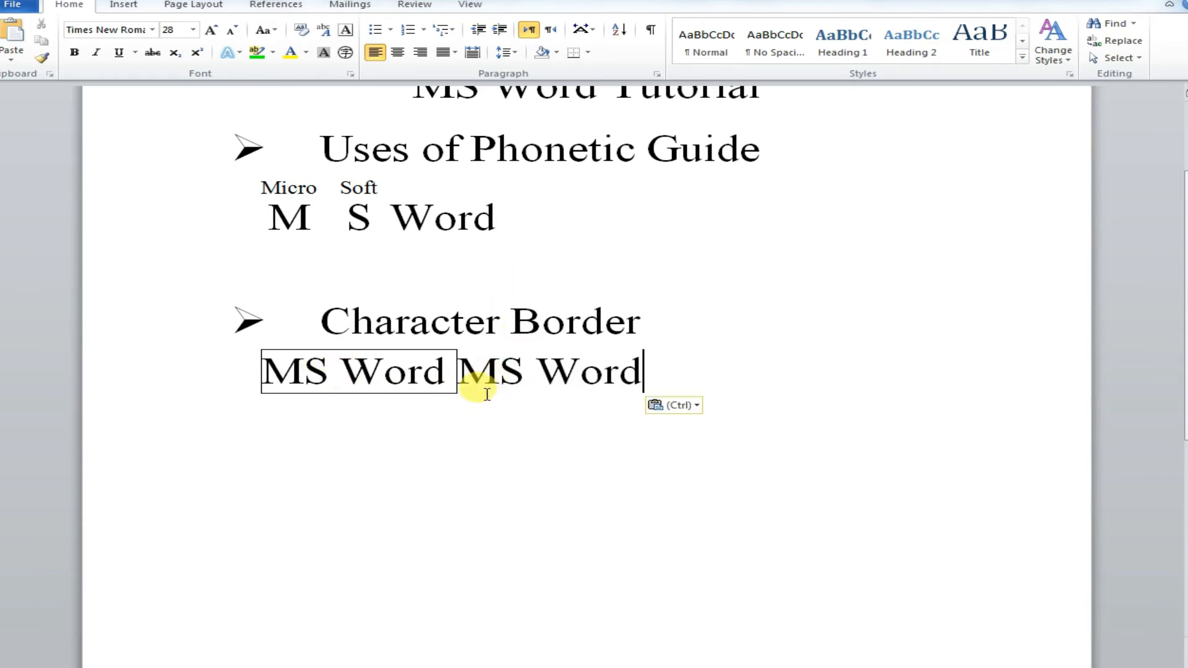
pyautogui.doubleClick(480, 372)
pyautogui.click(478, 379)
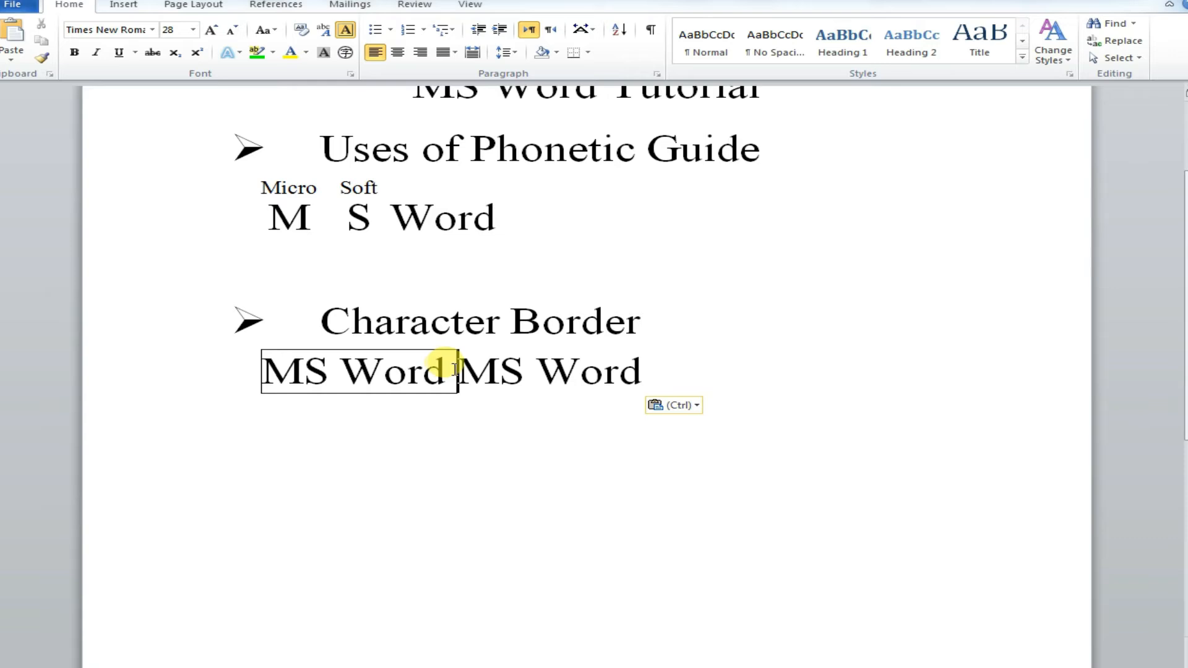
pyautogui.press('BackSpace')
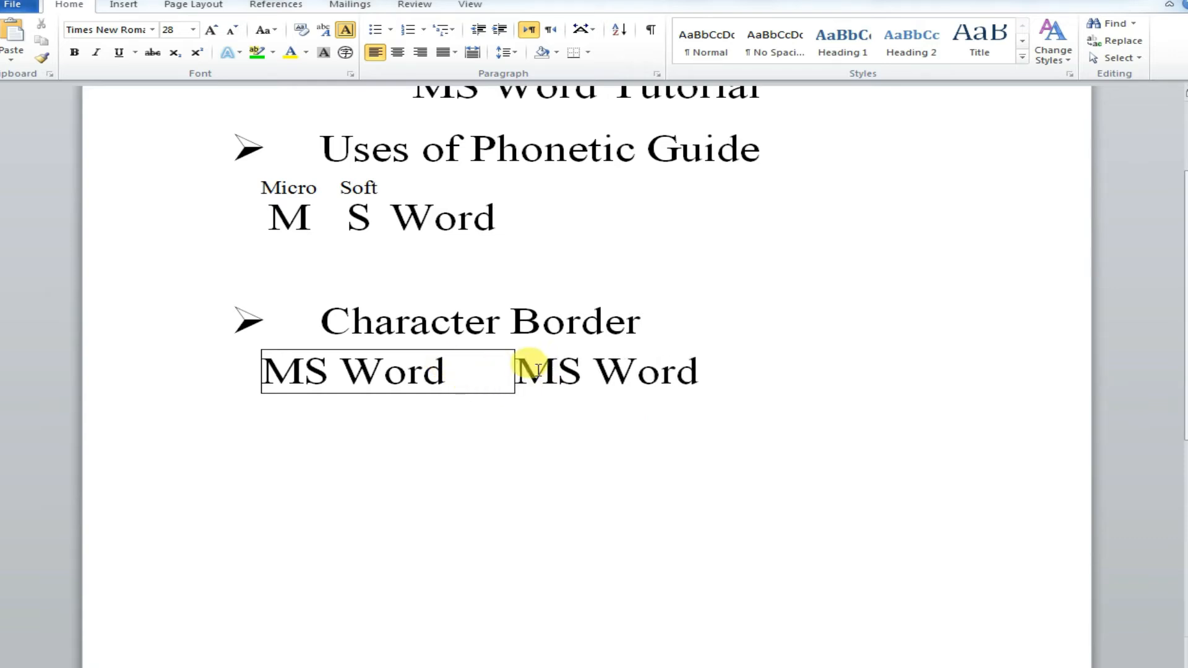
pyautogui.press('BackSpace')
pyautogui.press('BackSpace')
pyautogui.press('BackSpace')
pyautogui.press('BackSpace')
pyautogui.press('BackSpace')
pyautogui.press('BackSpace')
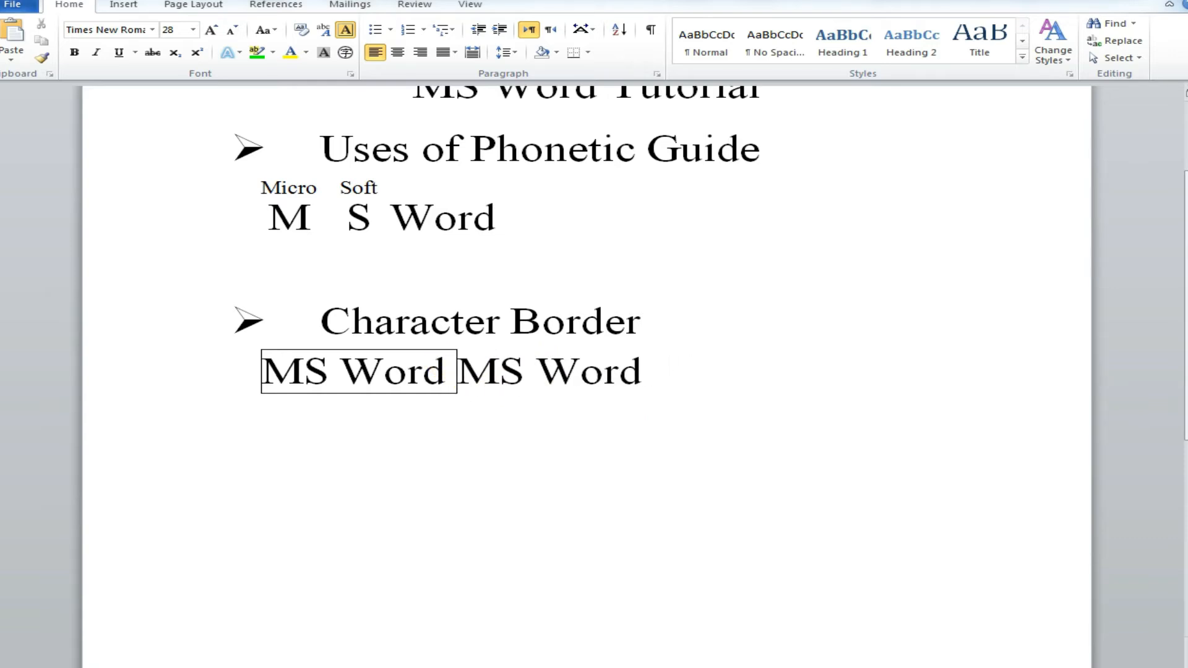
# Step: Move the second "MS Word" one tab away from the bordered sample on the same line
pyautogui.tripleClick(493, 377)
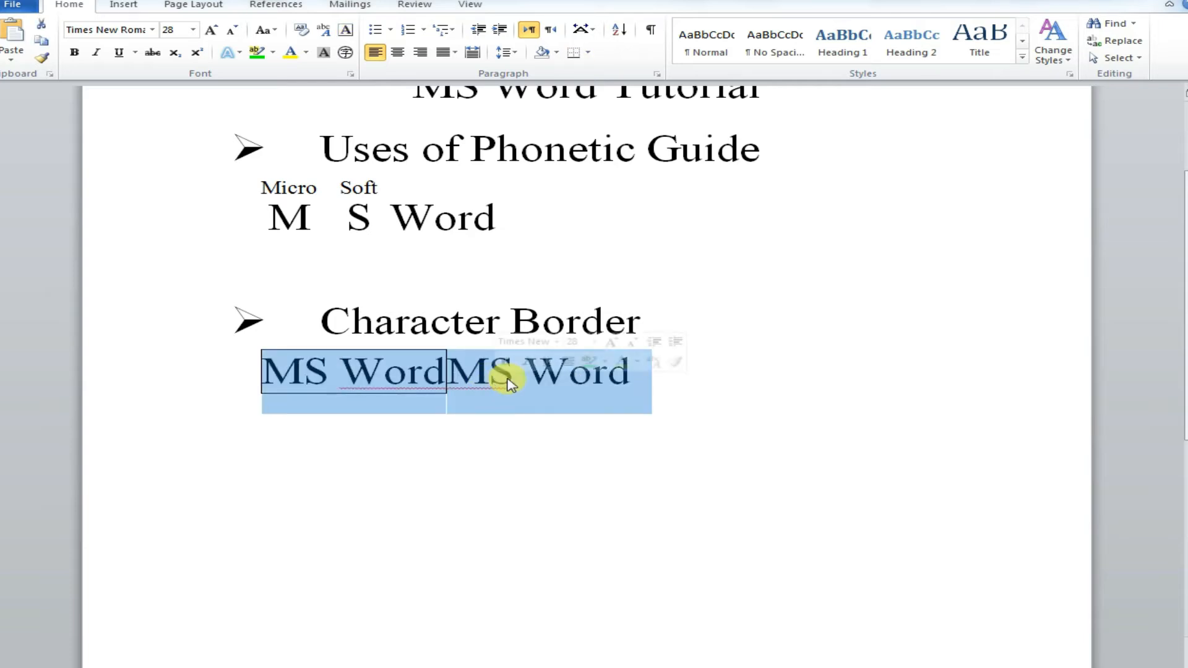
pyautogui.click(504, 377)
pyautogui.moveTo(447, 373); pyautogui.dragTo(565, 378)
pyautogui.click(646, 370)
pyautogui.moveTo(646, 370); pyautogui.dragTo(457, 374)
pyautogui.hotkey('ctrl', 'c')
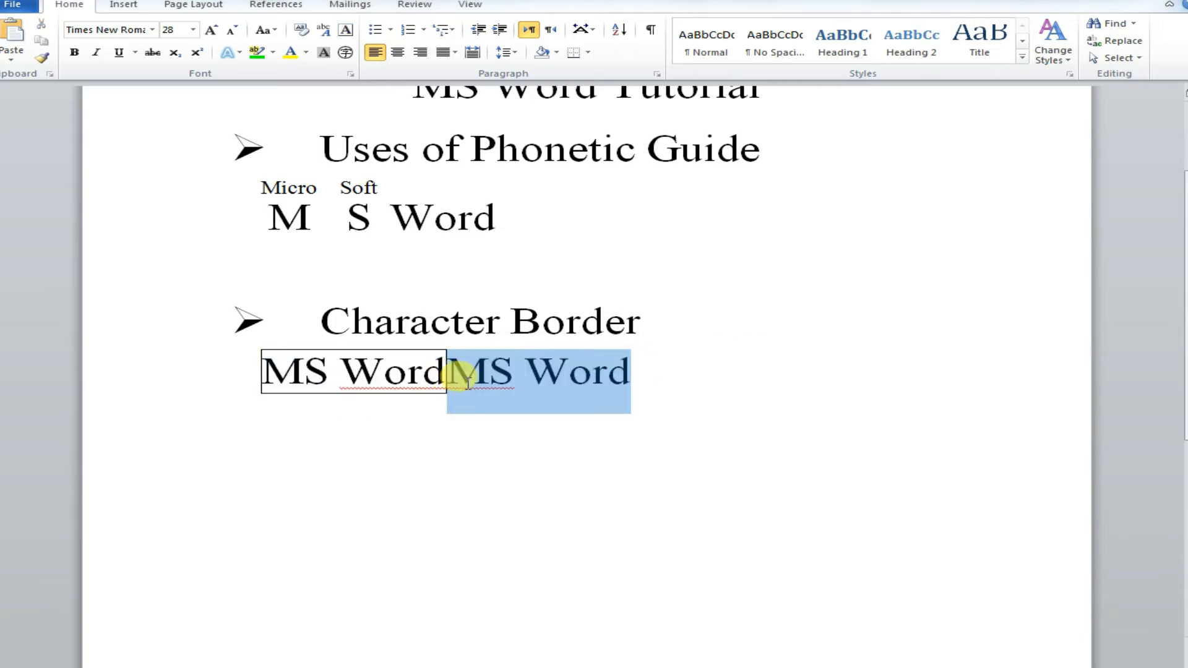
pyautogui.press('BackSpace')
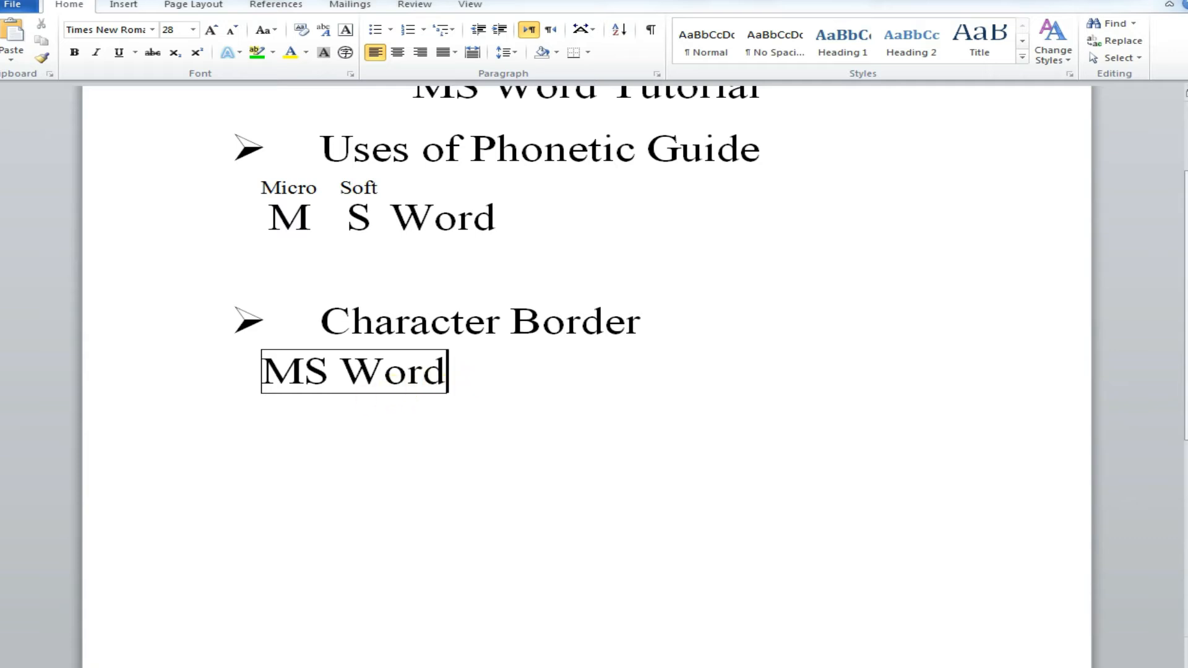
pyautogui.press('Tab')
pyautogui.hotkey('ctrl', 'v')
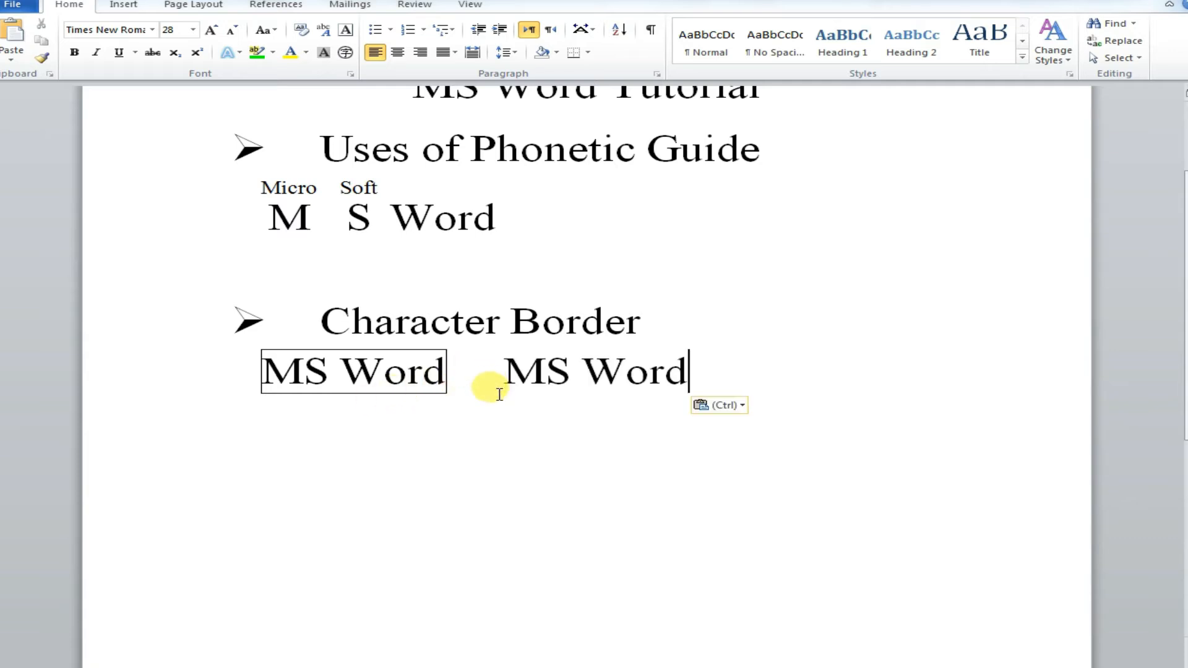
# Step: Apply separate character borders to "MS" and "Word" in the second sample, and start an empty line two rows below
pyautogui.doubleClick(535, 373)
pyautogui.click(348, 31)
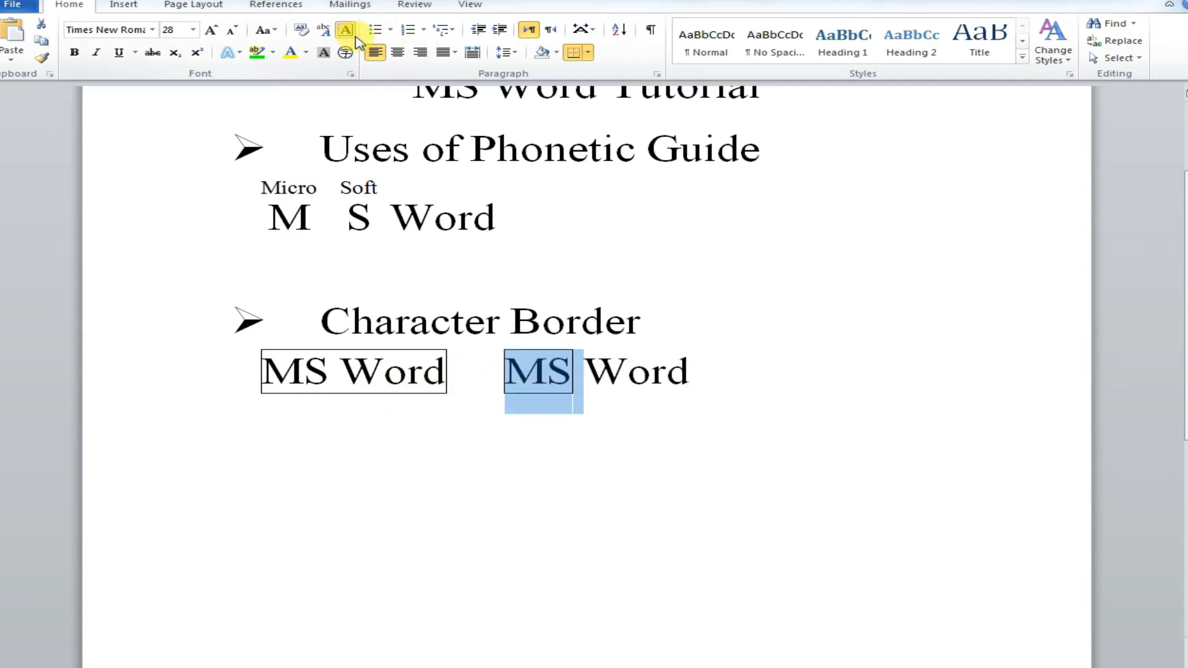
pyautogui.click(713, 460)
pyautogui.click(613, 365)
pyautogui.doubleClick(612, 365)
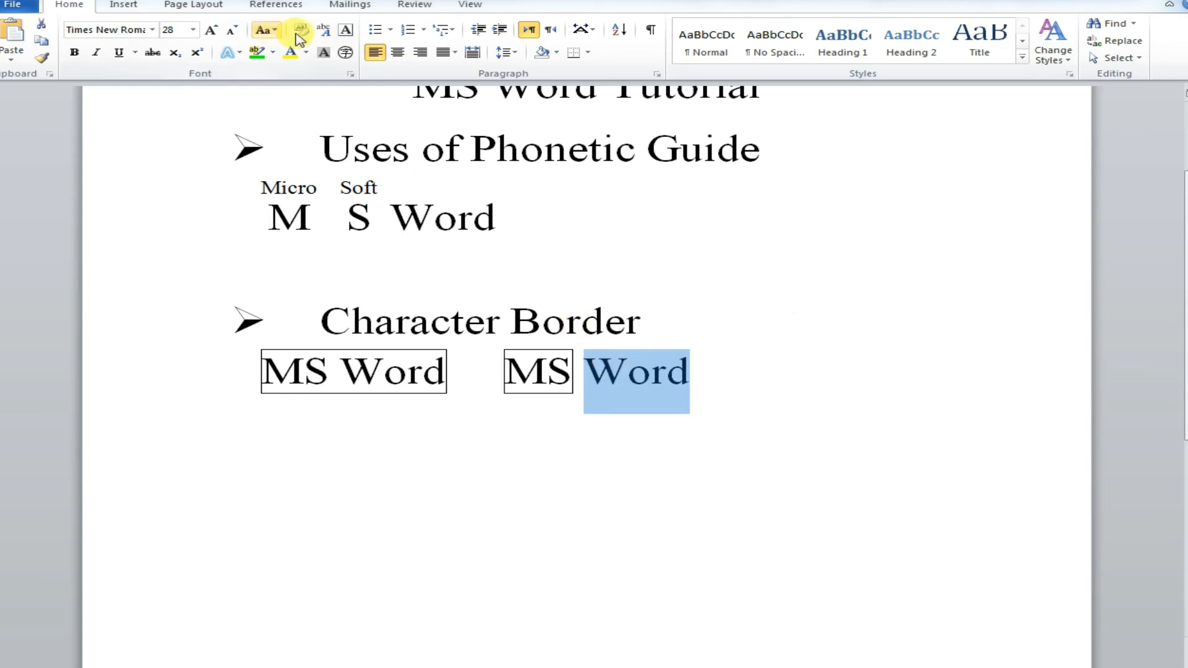
pyautogui.click(345, 29)
pyautogui.click(718, 468)
pyautogui.click(716, 371)
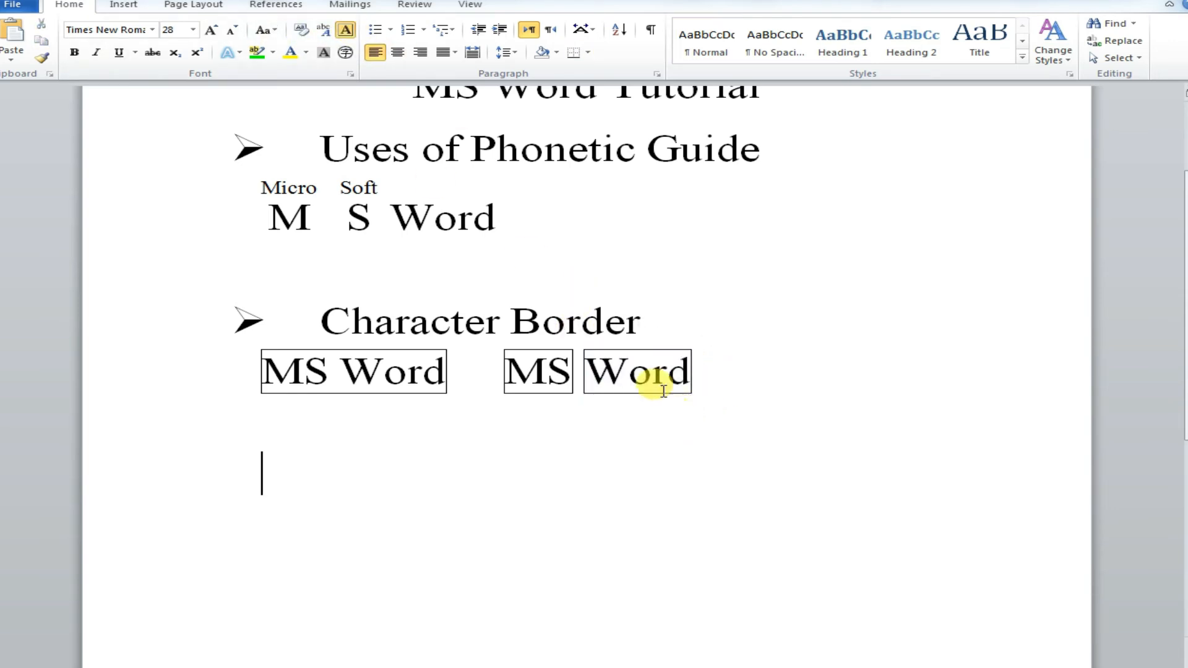
# Step: Copy the arrow bullet formatting of "Character Border" with Format Painter to the empty line below the samples, and remove the new bullet's border
pyautogui.tripleClick(443, 319)
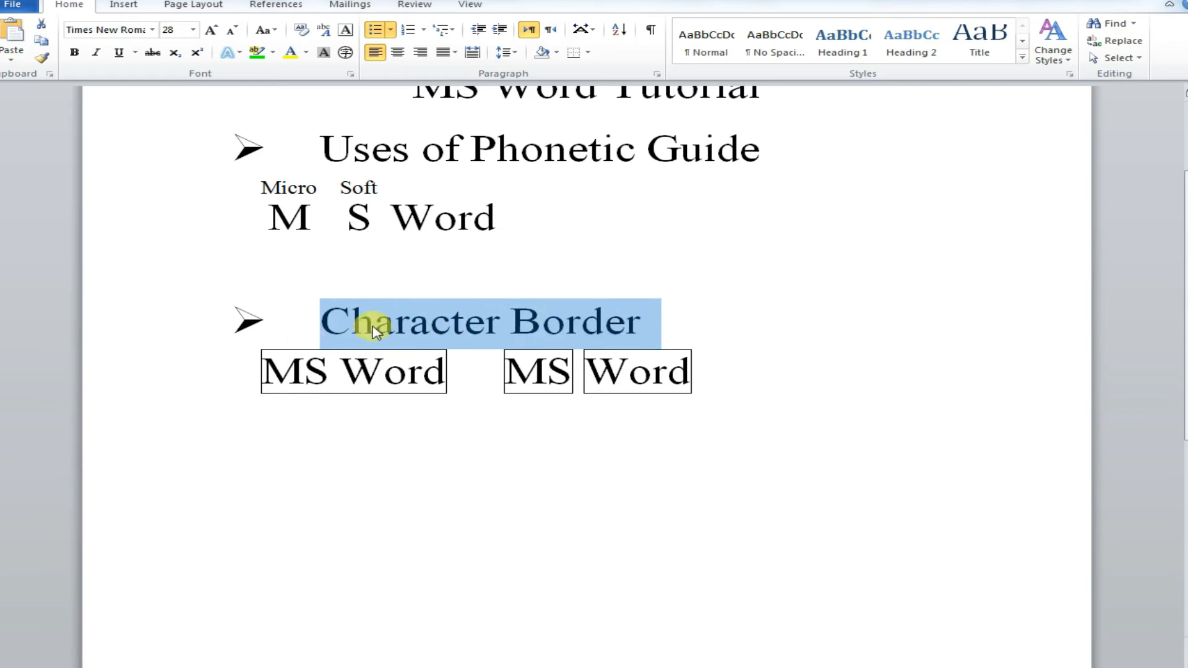
pyautogui.click(485, 440)
pyautogui.moveTo(1186, 381); pyautogui.dragTo(1186, 407)
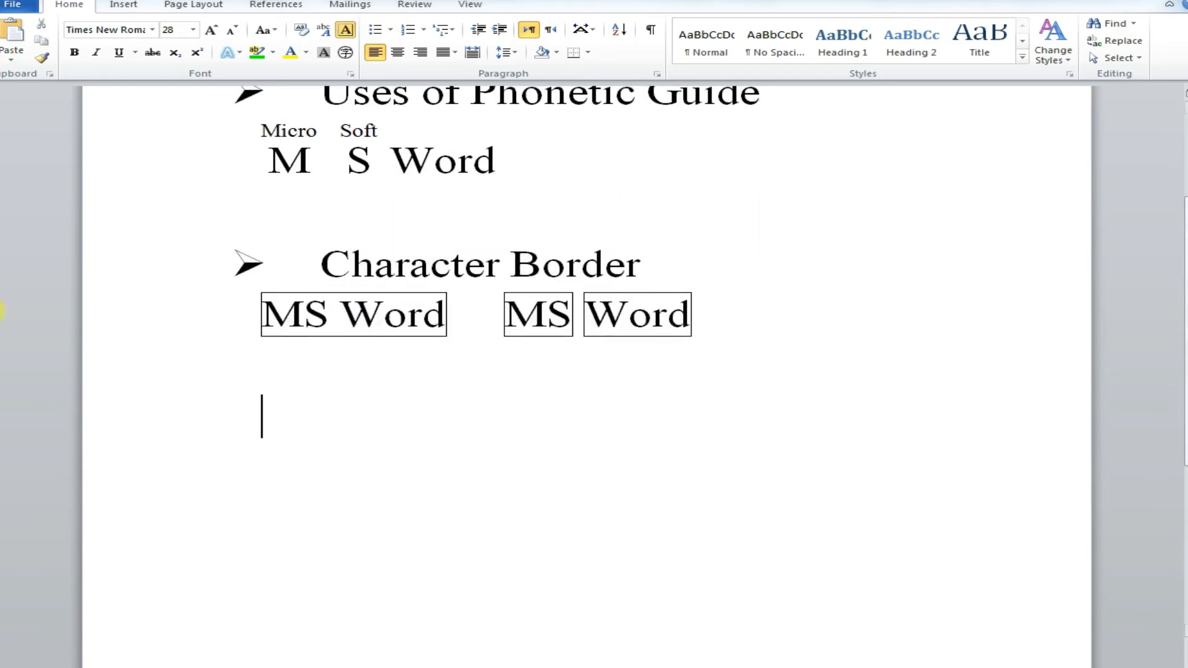
pyautogui.click(251, 265)
pyautogui.click(41, 58)
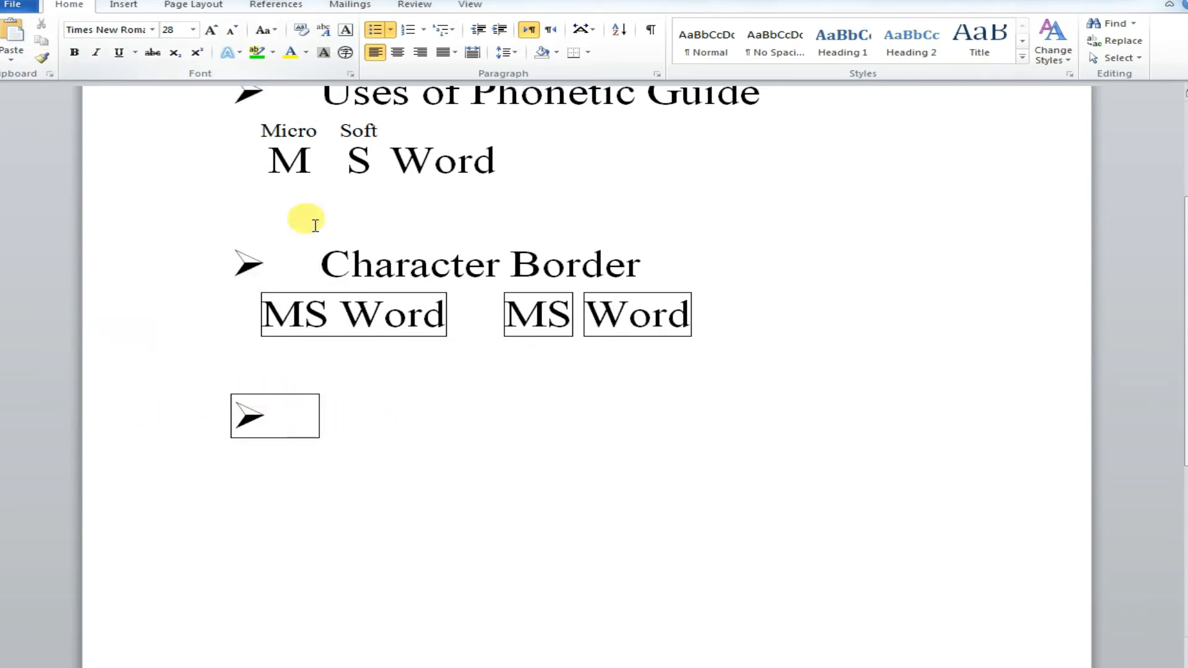
pyautogui.click(250, 414)
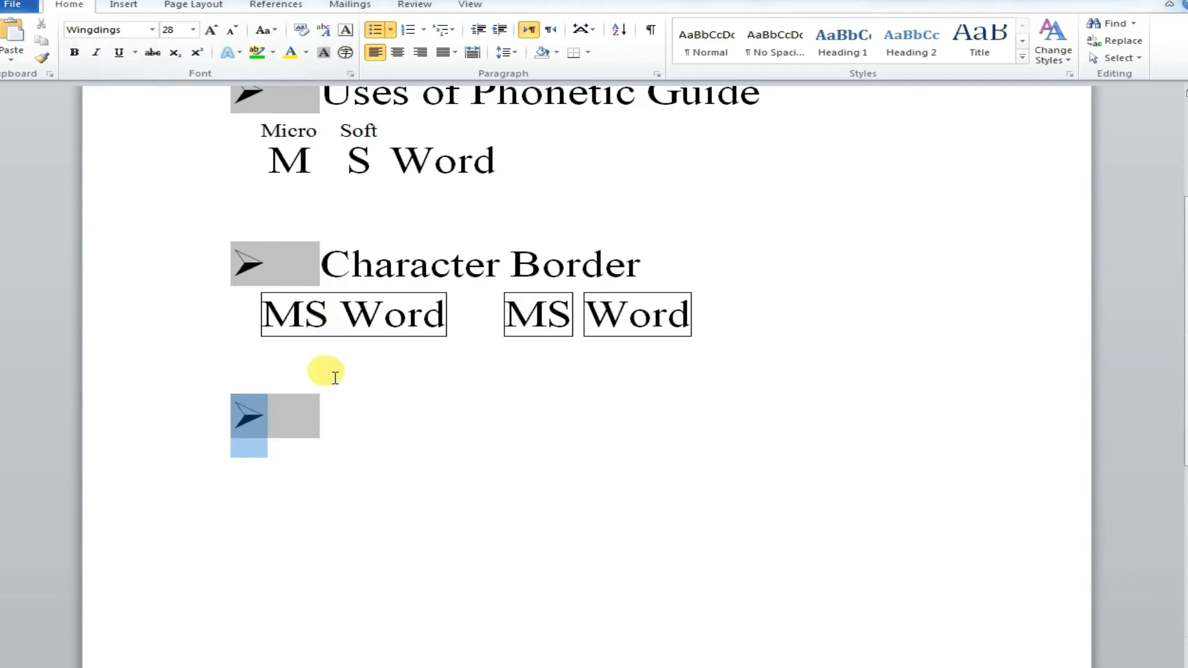
# Step: Place the insertion point at the new empty bullet and switch to the document listing the topic headings
pyautogui.click(320, 416)
pyautogui.hotkey('alt', 'Tab')
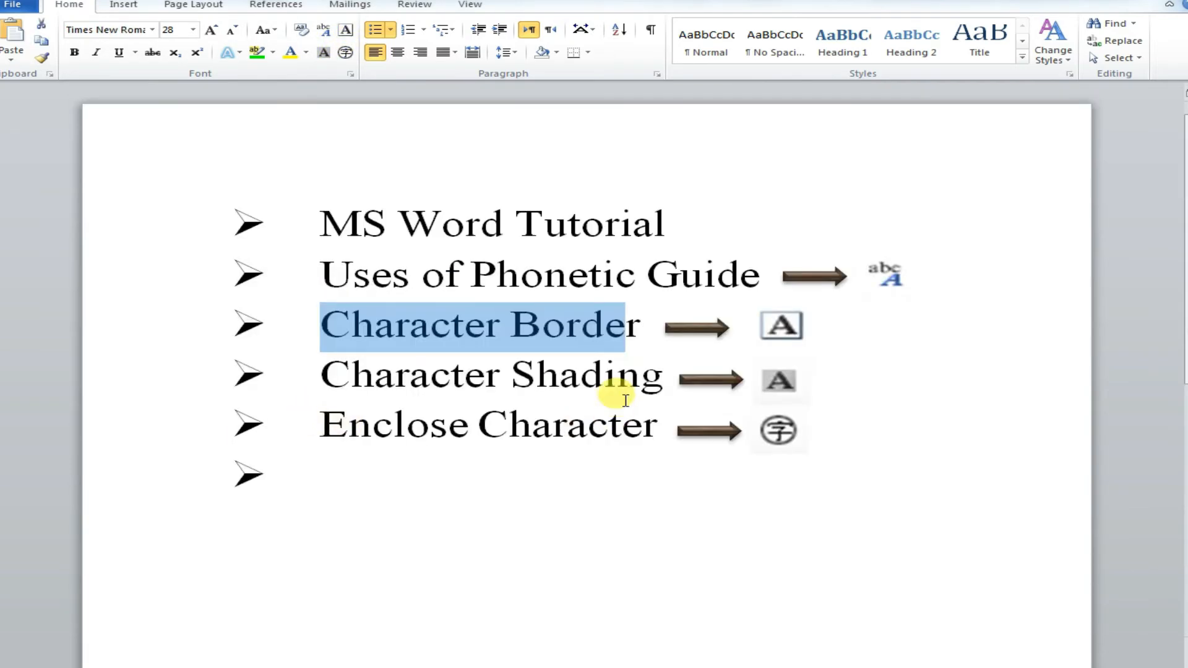